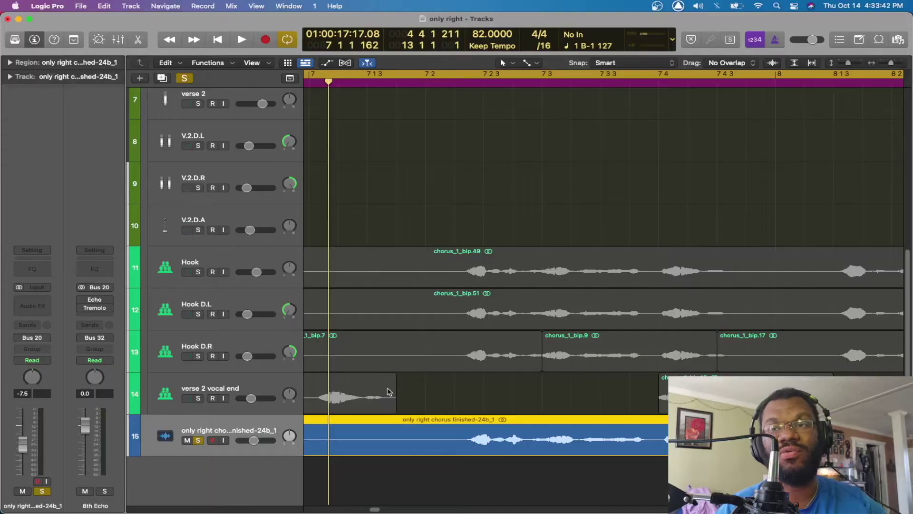
# Step: Remove silence from the "only right chorus finished-24b_1" region with a -28 dB threshold and 0.1000 sec minimum silence time
pyautogui.hscroll(-10, 388, 391)
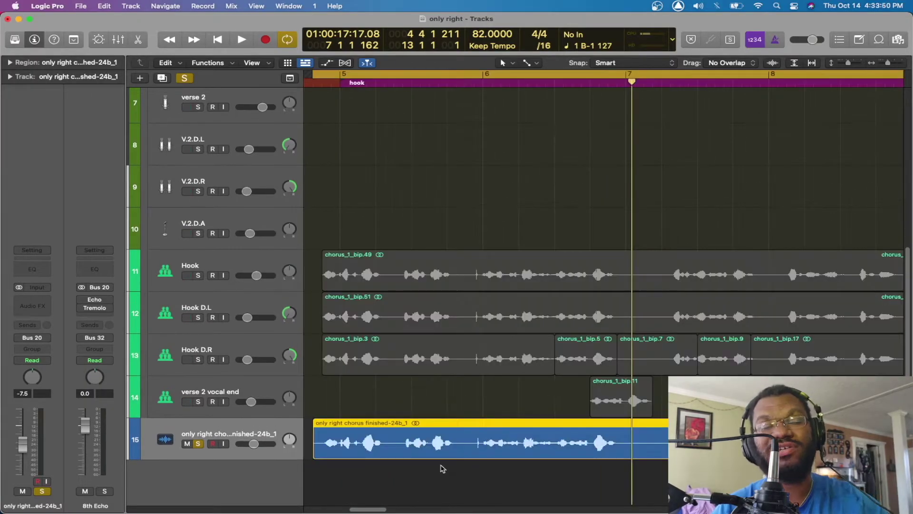
pyautogui.scroll(-1, 444, 466)
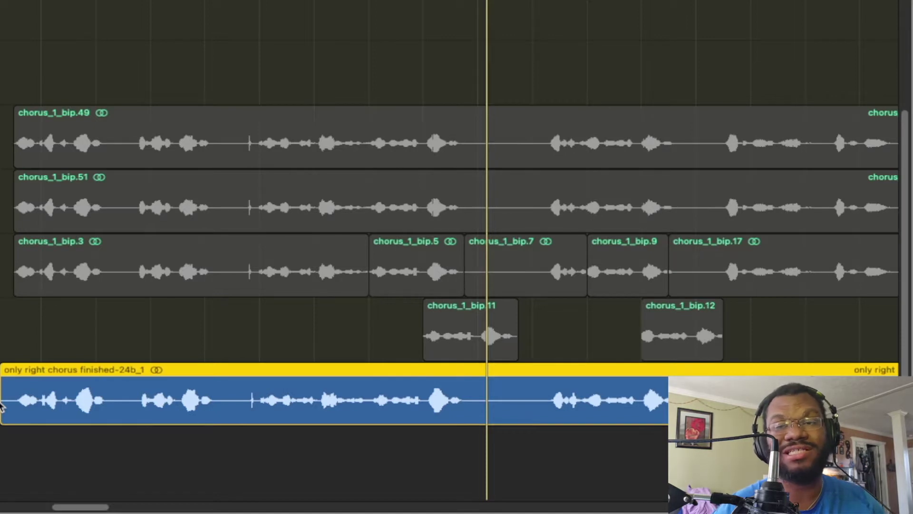
pyautogui.rightClick(222, 417)
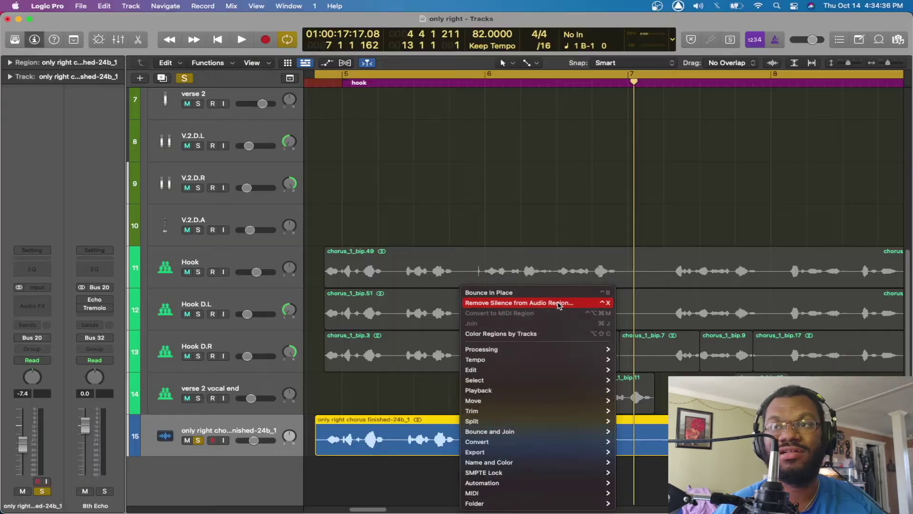
pyautogui.click(481, 220)
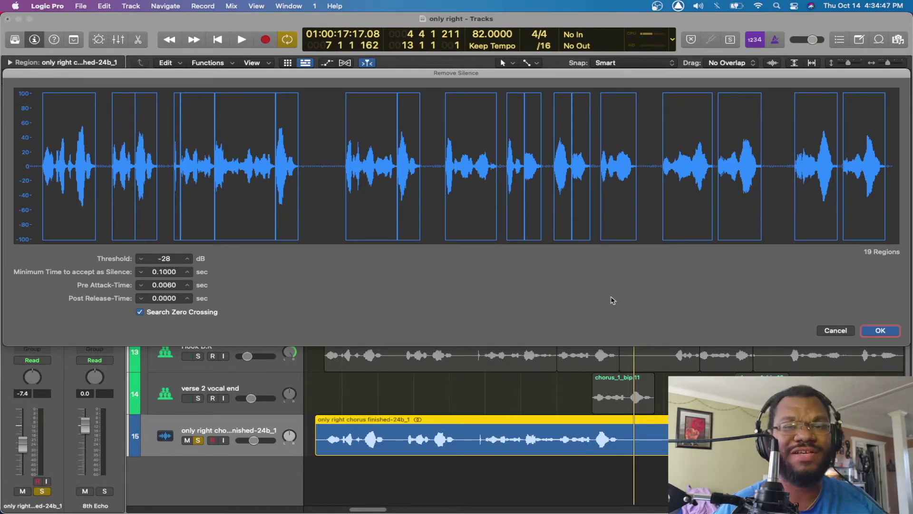
pyautogui.click(881, 330)
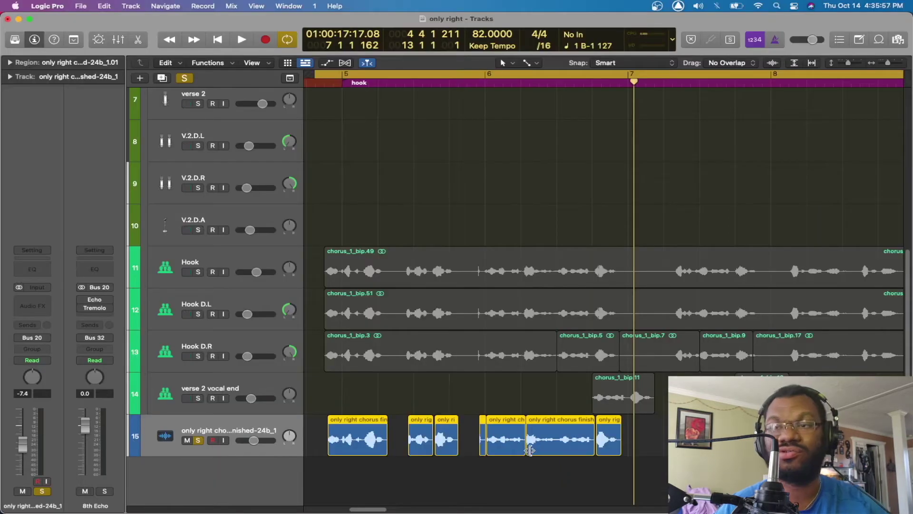
# Step: Show track automation and dip the volume to -9.6 dB over the loud ending of track 15's first chorus region, then play it
pyautogui.press('a')
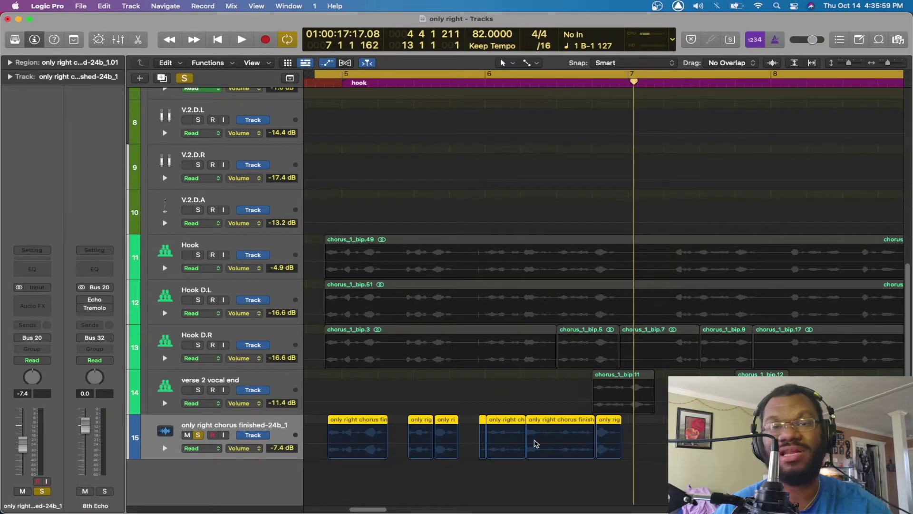
pyautogui.press('super+j')
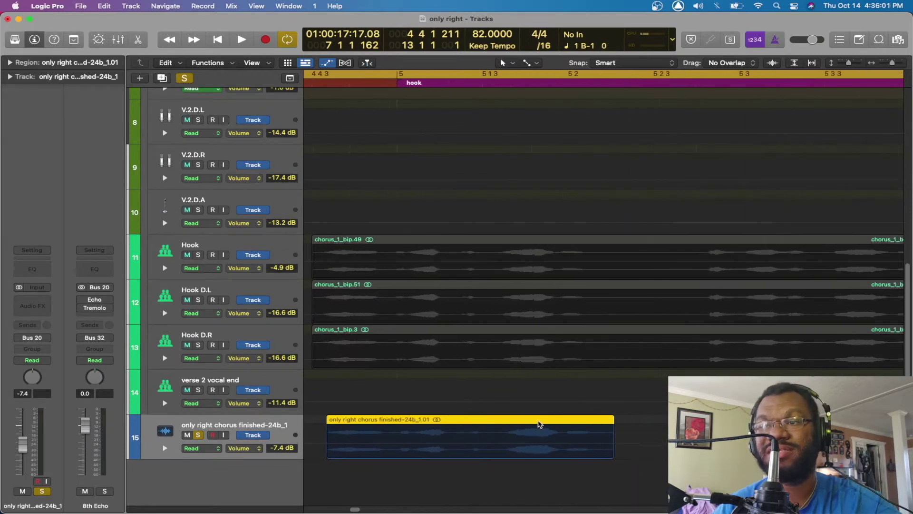
pyautogui.press('super+Right')
pyautogui.press('super+Right')
pyautogui.press('super+Right')
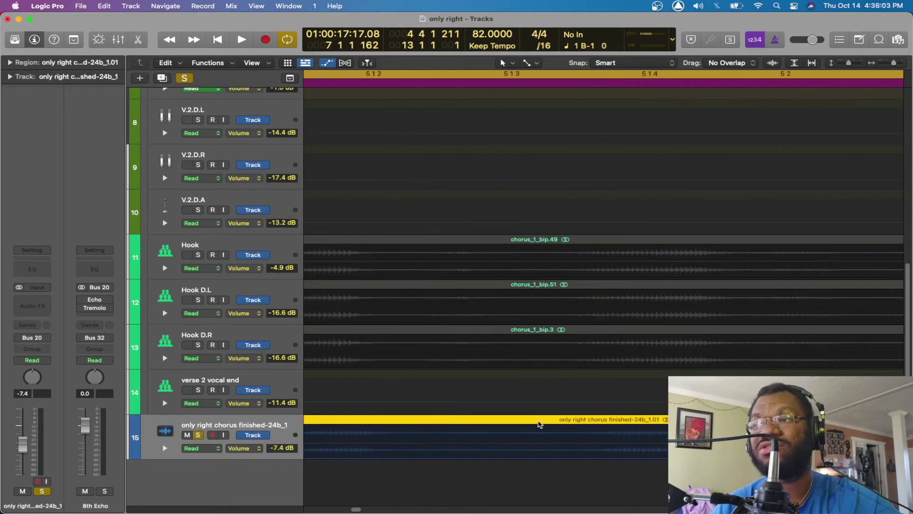
pyautogui.press('super+Left')
pyautogui.press('super+Left')
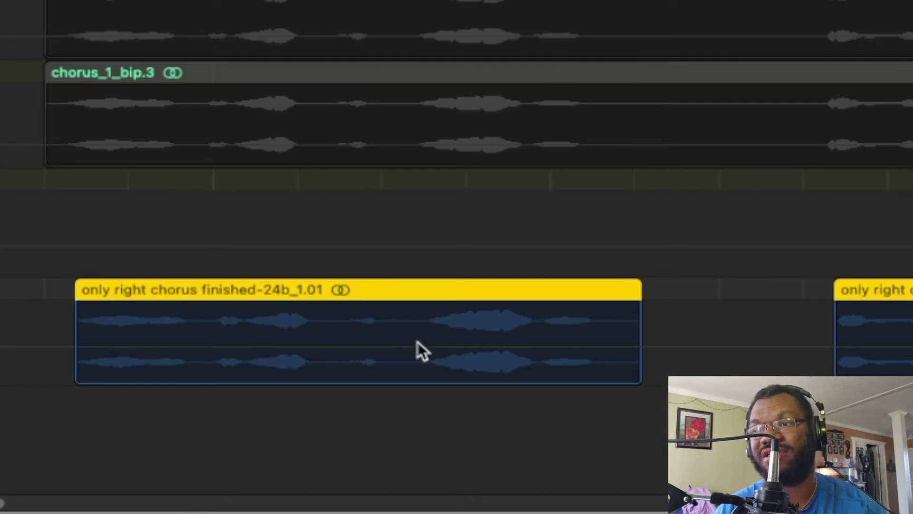
pyautogui.click(418, 341)
pyautogui.click(423, 347)
pyautogui.click(405, 347)
pyautogui.click(632, 347)
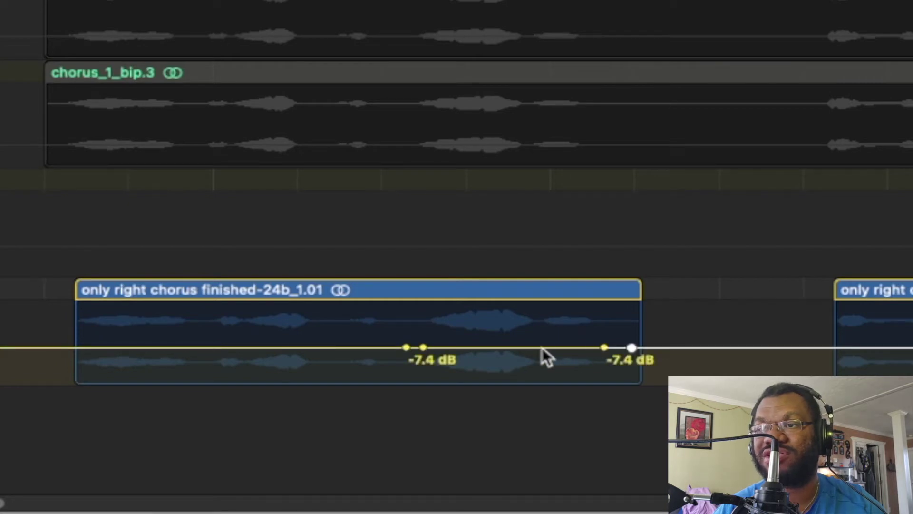
pyautogui.moveTo(522, 347); pyautogui.dragTo(522, 355)
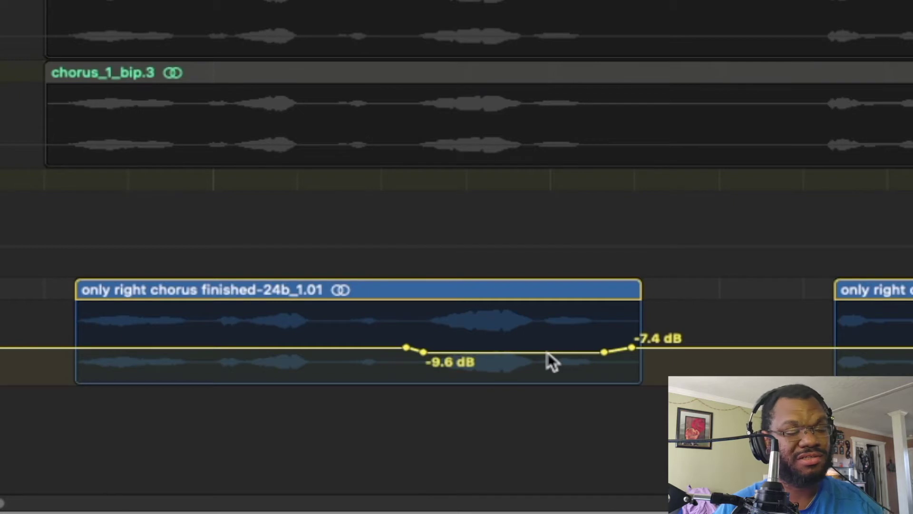
pyautogui.press('space')
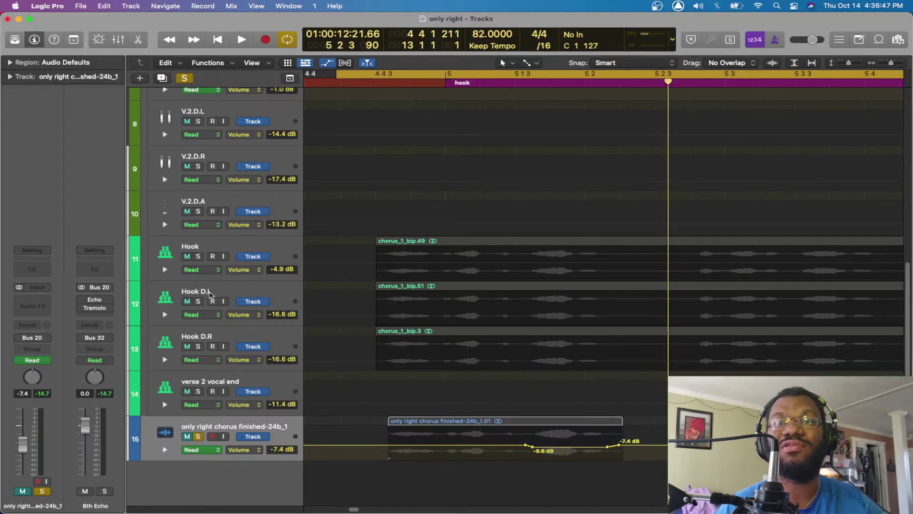
# Step: Select and solo the Hook track, hide the automation lanes, and play the hook vocal
pyautogui.click(204, 269)
pyautogui.click(209, 276)
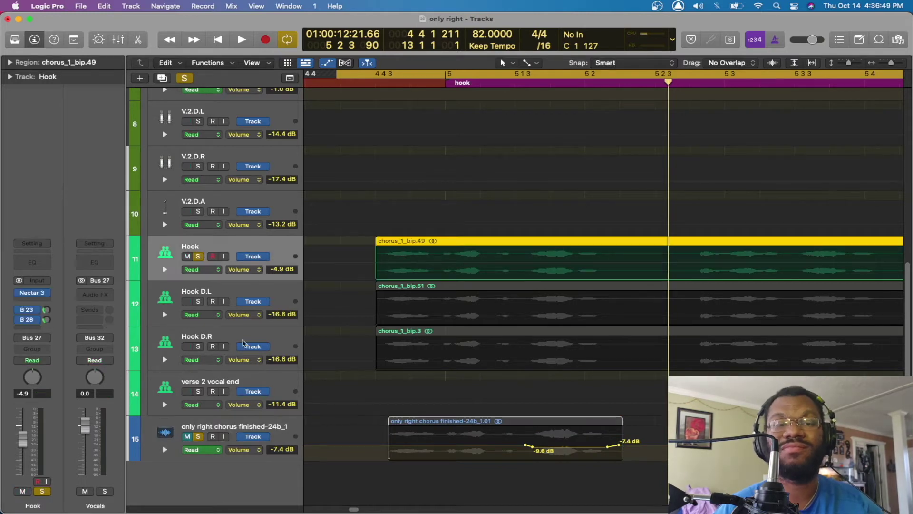
pyautogui.press('a')
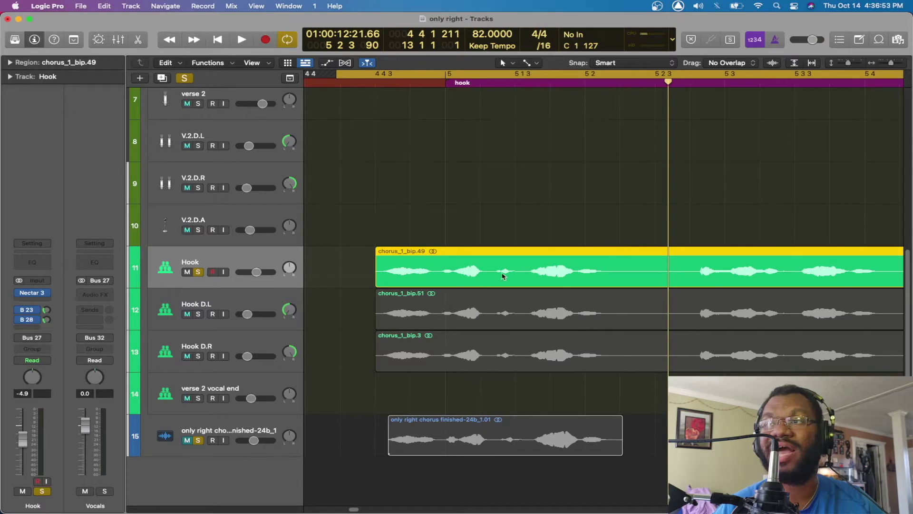
pyautogui.hscroll(10, 588, 263)
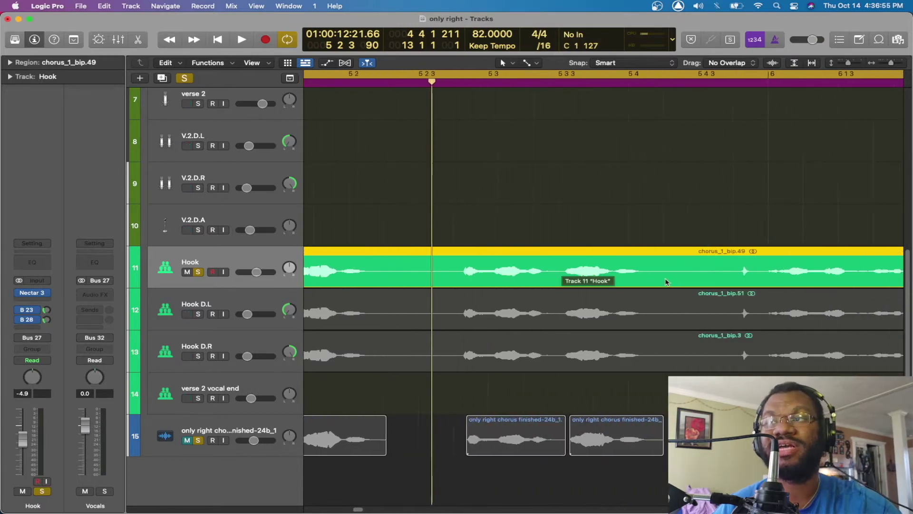
pyautogui.hscroll(-10, 666, 282)
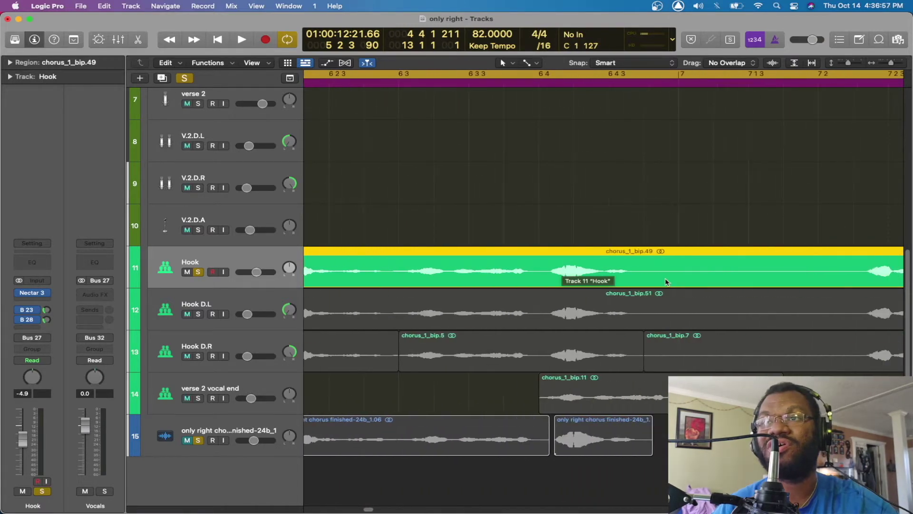
pyautogui.hscroll(2, 666, 282)
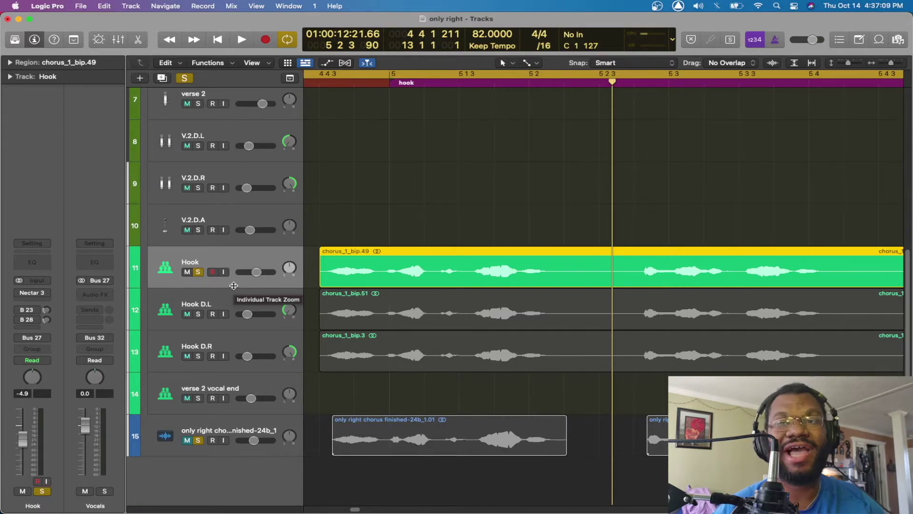
pyautogui.press('space')
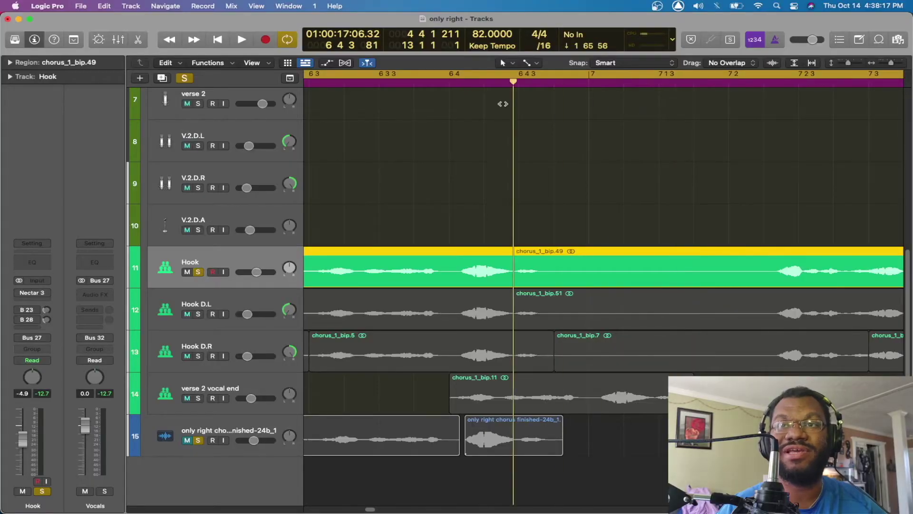
# Step: Move the playhead just before the hook vocal, then enable the Hook track's Nectar 3 plug-in and open its editor
pyautogui.hscroll(-10, 669, 153)
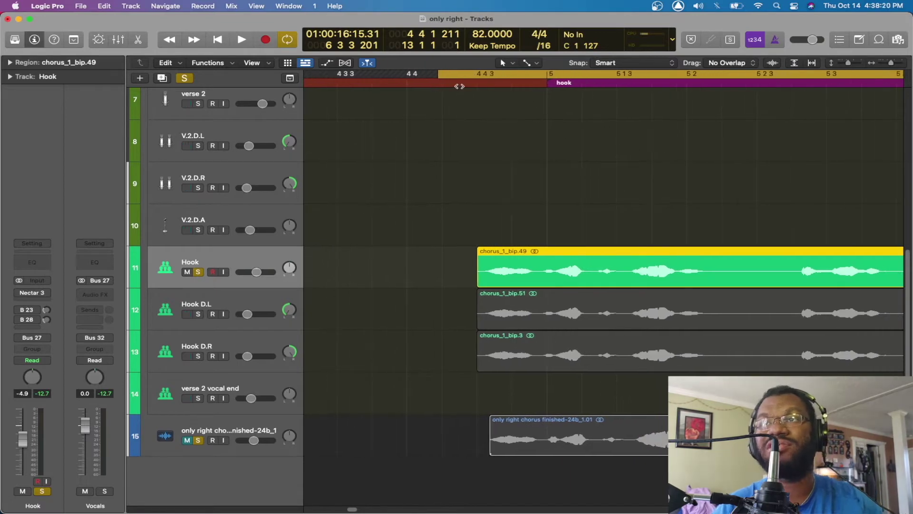
pyautogui.click(465, 83)
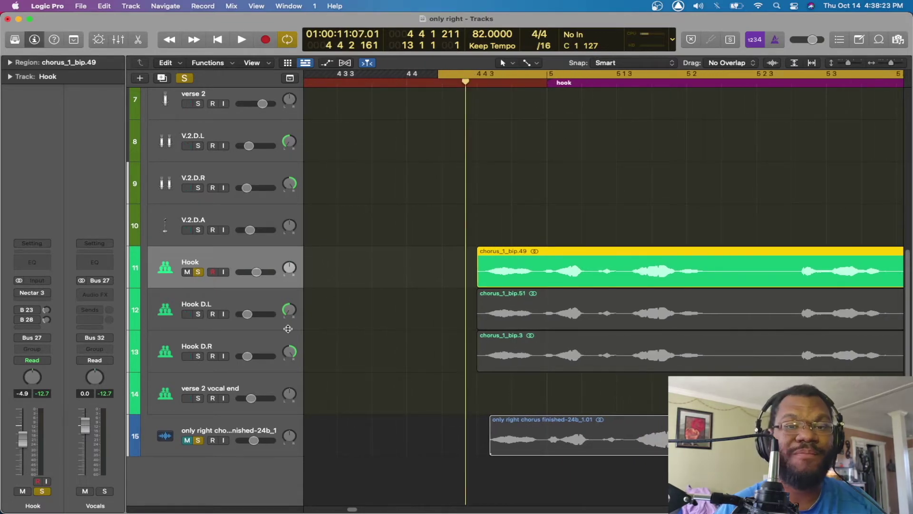
pyautogui.click(19, 294)
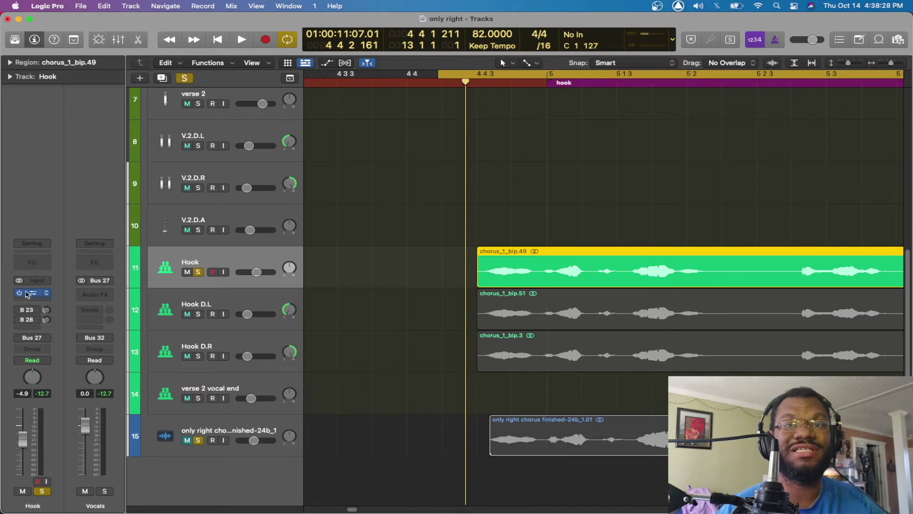
pyautogui.click(33, 294)
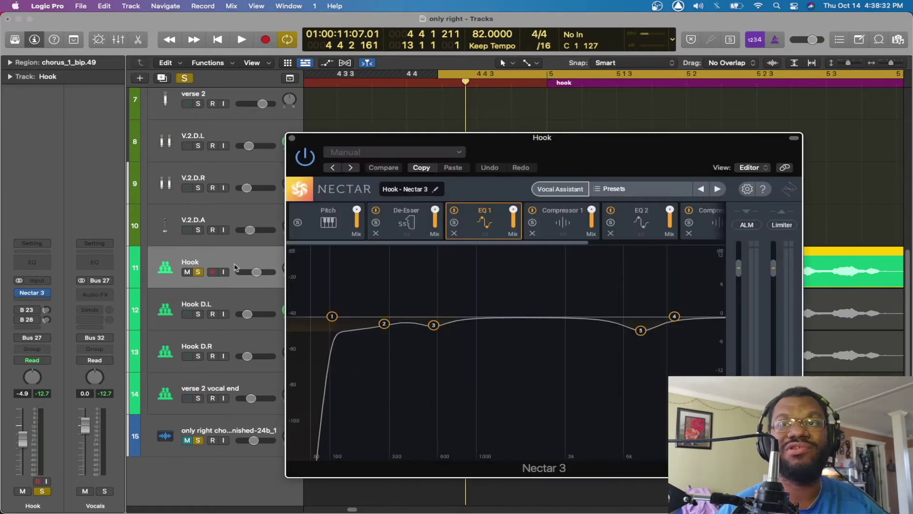
pyautogui.moveTo(481, 140); pyautogui.dragTo(468, 120)
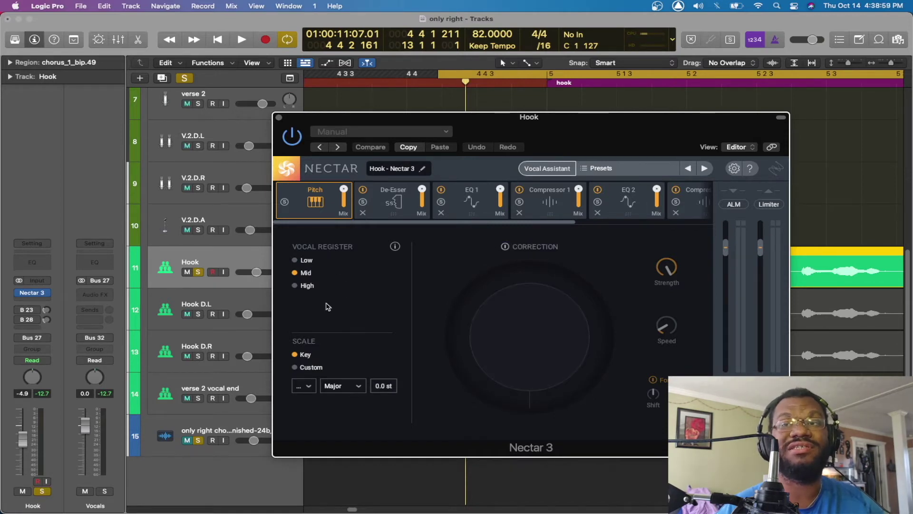
# Step: Show the De-Esser module in Nectar 3 and bypass the EQ 1, Compressor 1, EQ 2 and second compressor modules
pyautogui.click(390, 207)
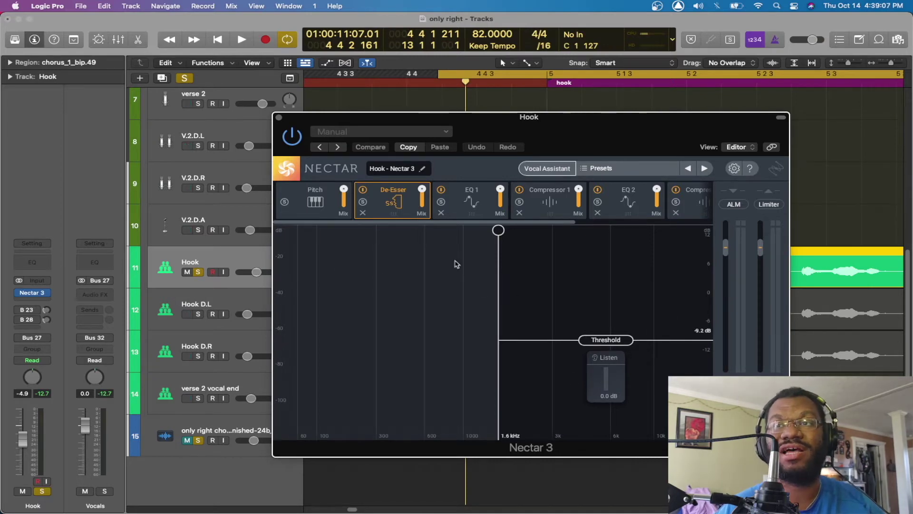
pyautogui.click(441, 190)
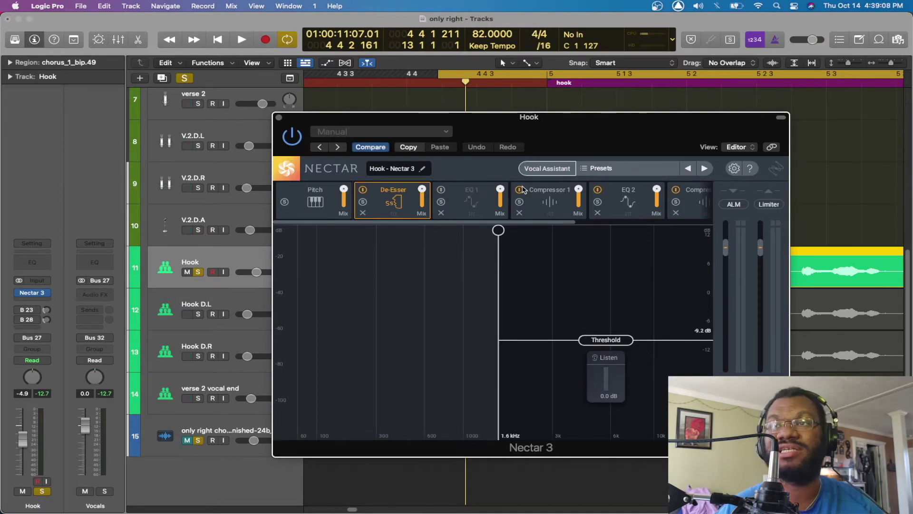
pyautogui.click(598, 189)
pyautogui.click(676, 190)
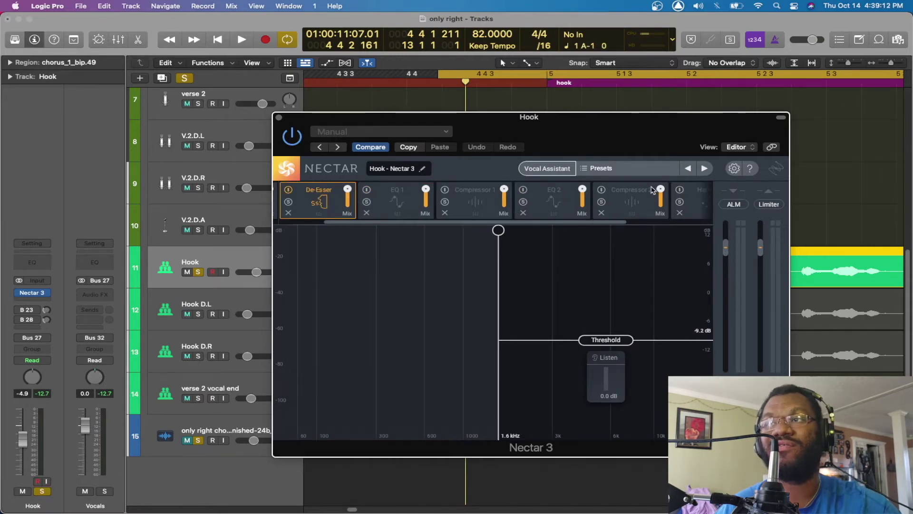
# Step: Play the hook vocal with only the De-Esser active, and audition the signal it processes using Listen
pyautogui.press('space')
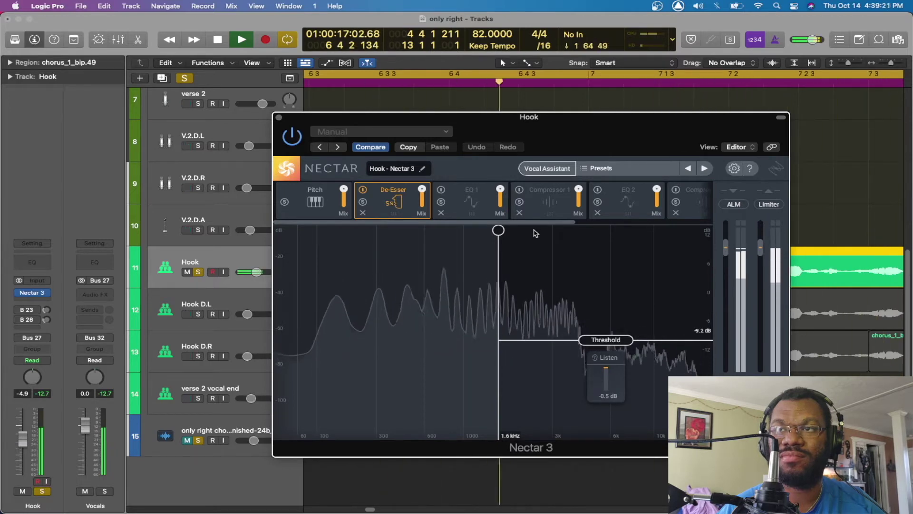
pyautogui.press('space')
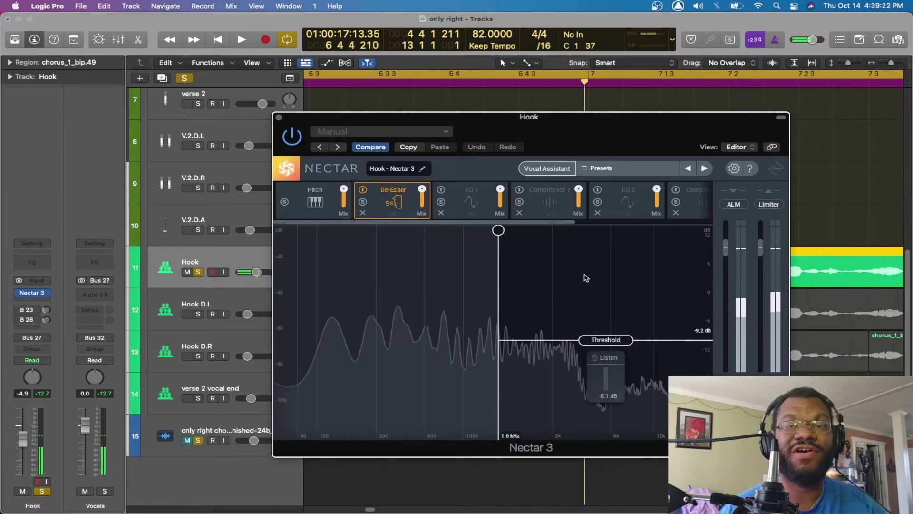
pyautogui.click(605, 360)
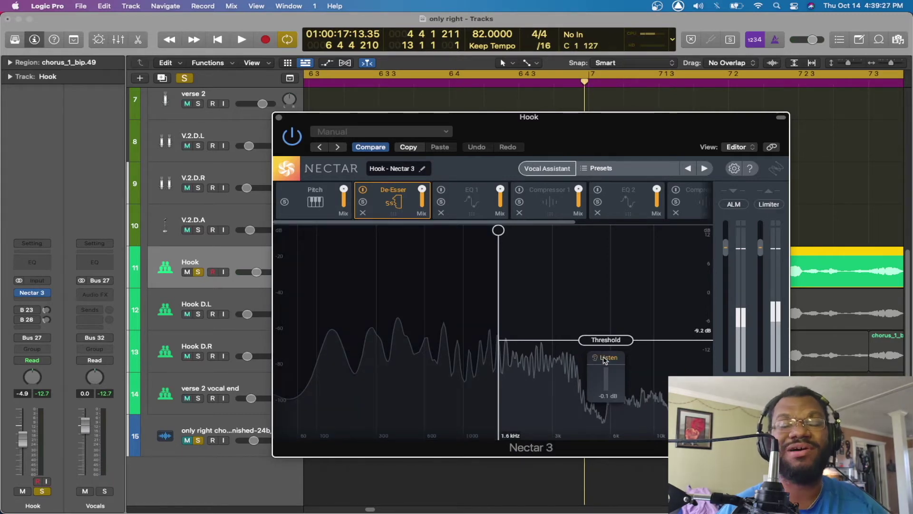
pyautogui.press('space')
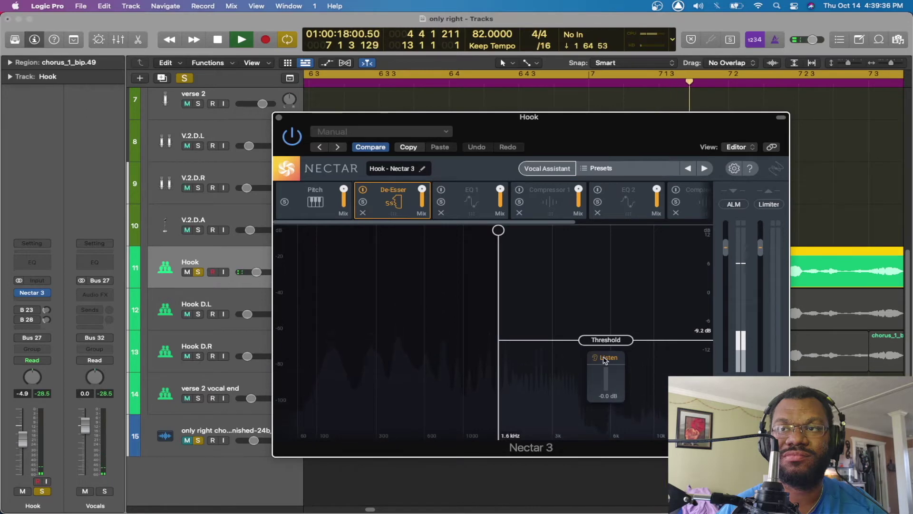
pyautogui.press('space')
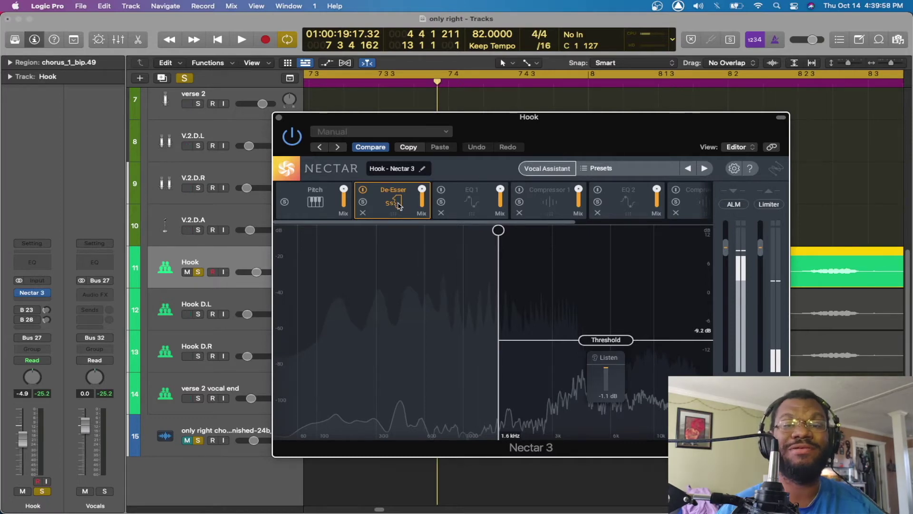
# Step: Enable Nectar 3's EQ 1 module and compare the hook vocal's playback with the EQ bypassed and active
pyautogui.click(471, 202)
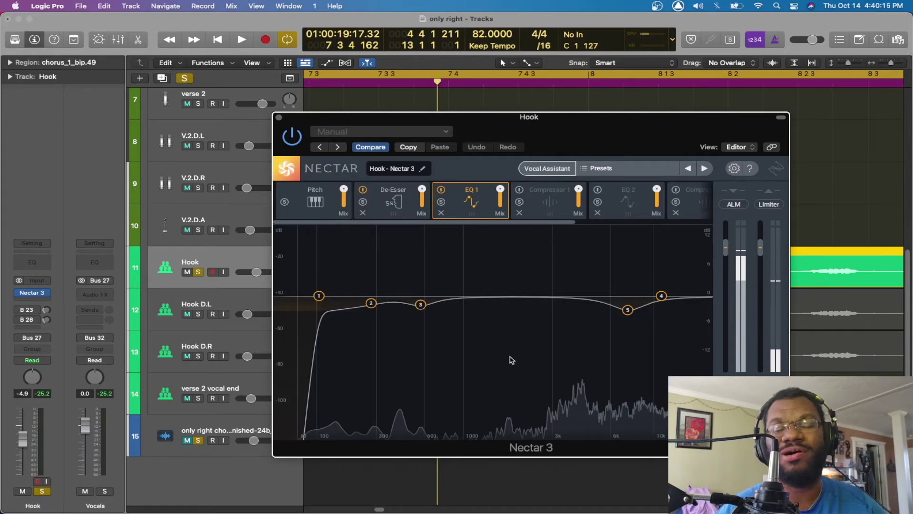
pyautogui.click(441, 190)
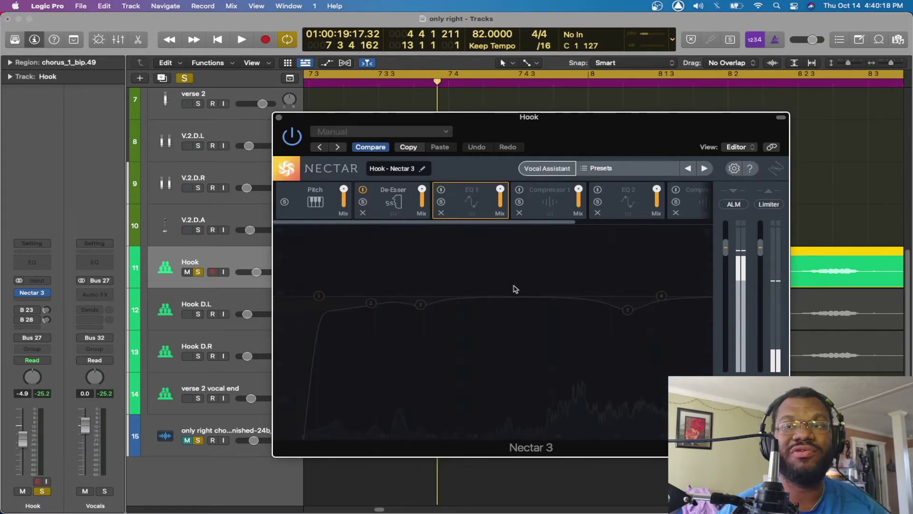
pyautogui.press('space')
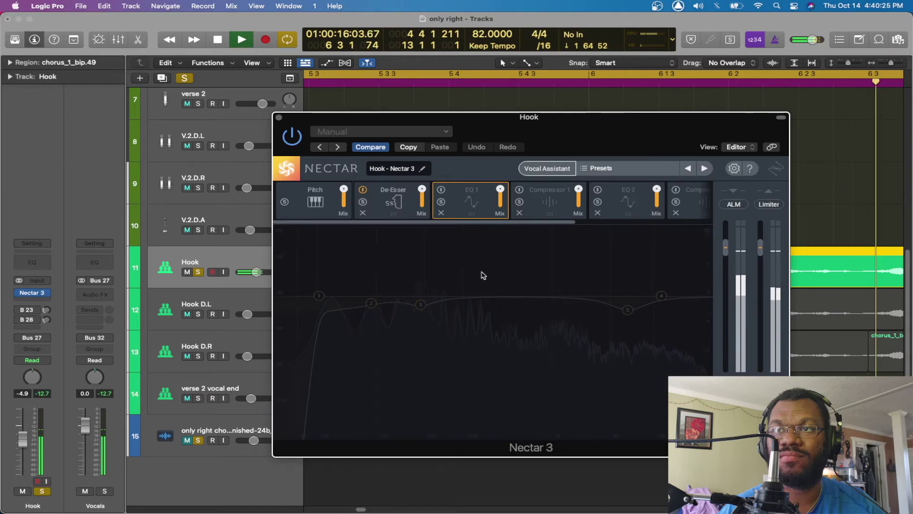
pyautogui.press('space')
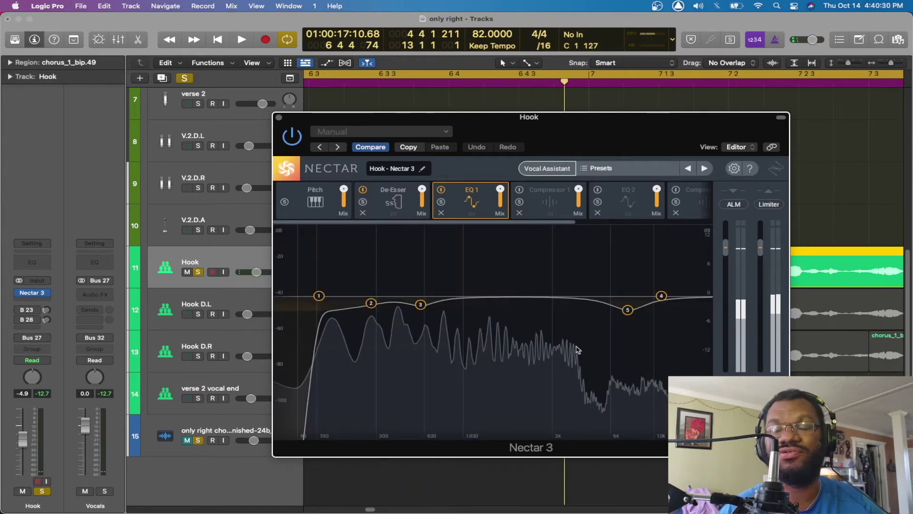
# Step: Examine the settings of EQ 1's highpass band, low shelf band and the two bell bands 3 and 5
pyautogui.press('space')
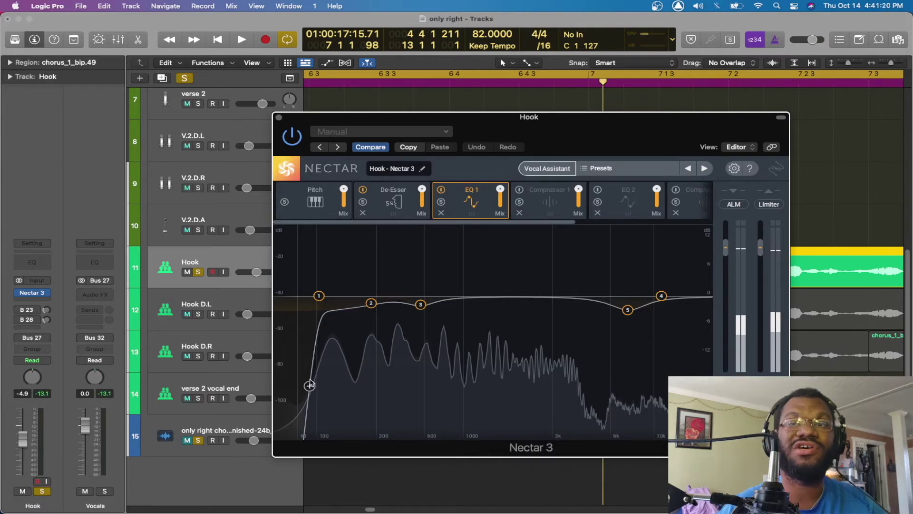
pyautogui.click(319, 296)
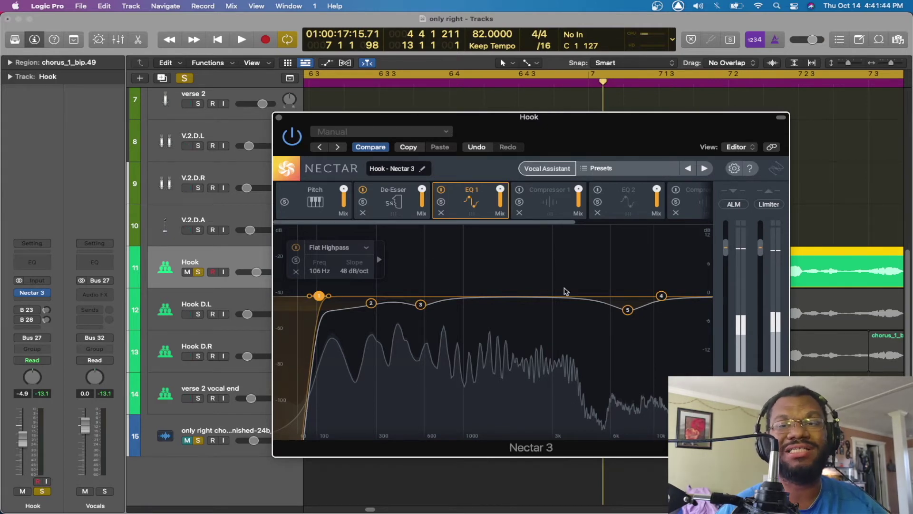
pyautogui.click(371, 304)
pyautogui.click(421, 304)
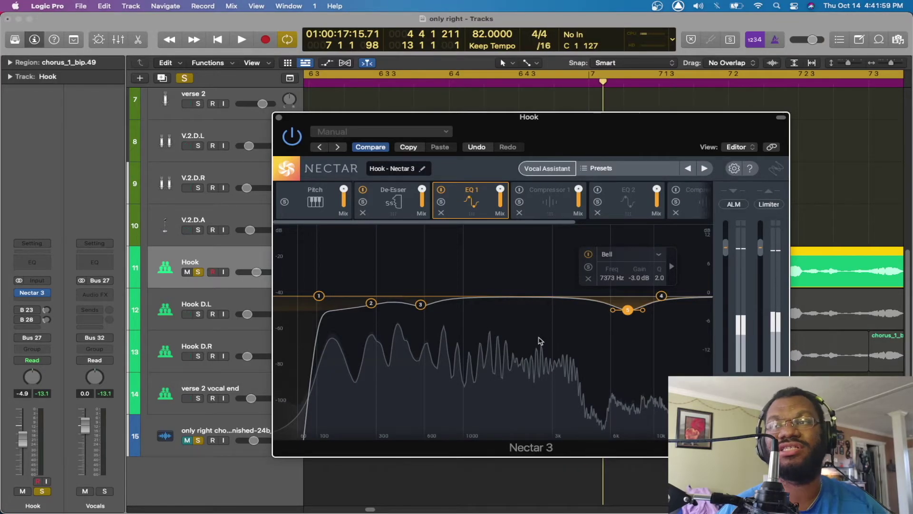
pyautogui.click(421, 304)
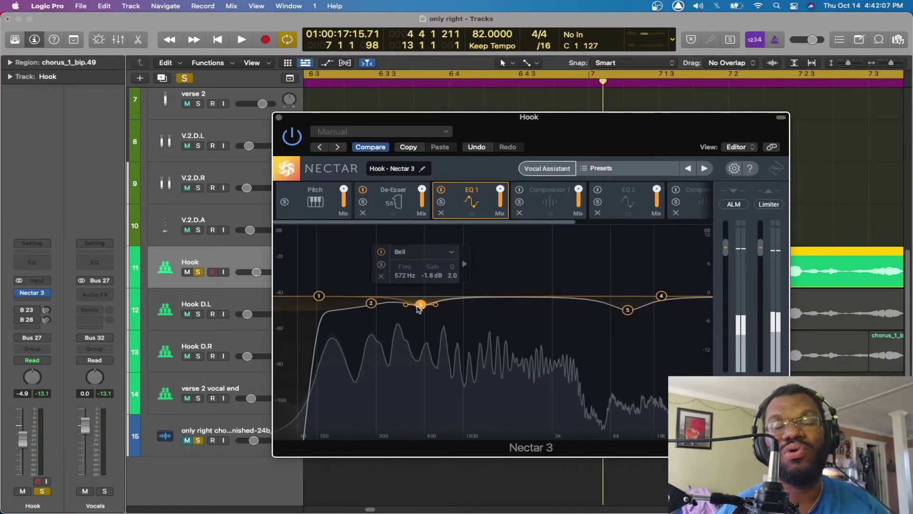
pyautogui.click(371, 303)
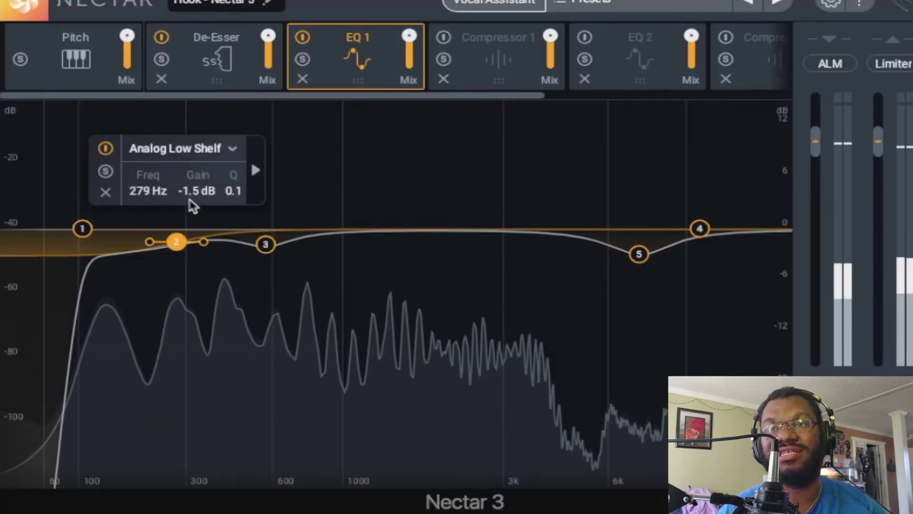
pyautogui.click(265, 244)
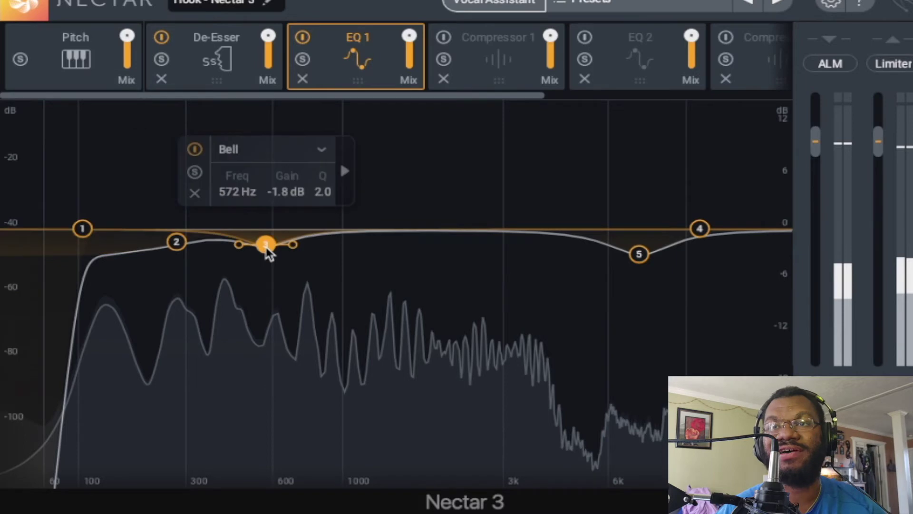
pyautogui.click(637, 254)
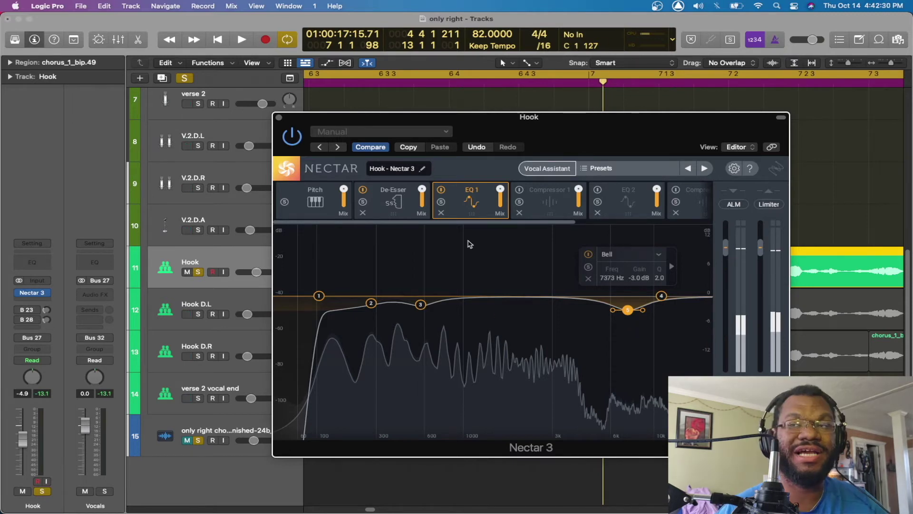
# Step: Enable Nectar 3's Compressor 1 and EQ 2 modules, and play the hook vocal through them
pyautogui.click(511, 198)
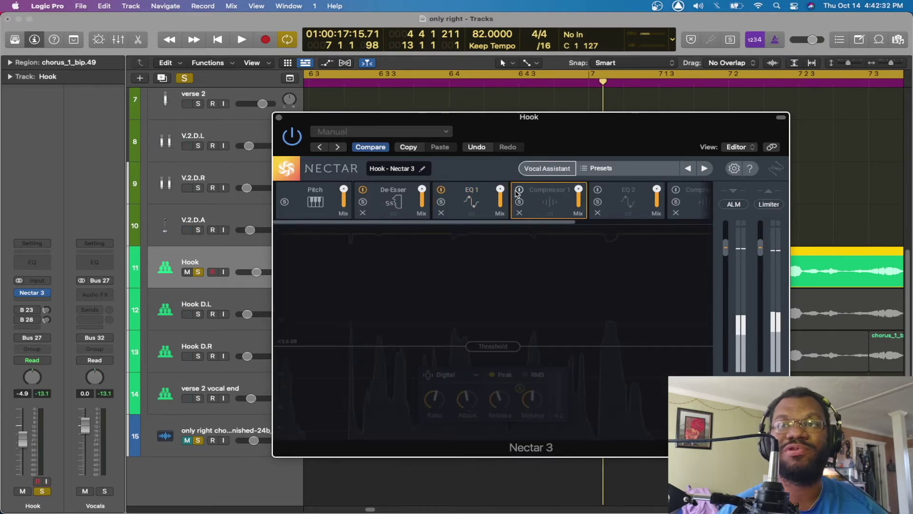
pyautogui.moveTo(468, 413)
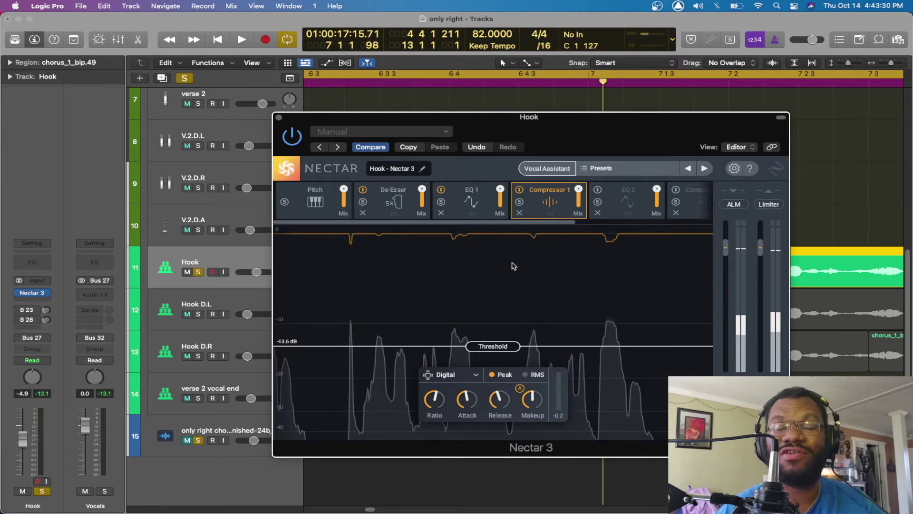
pyautogui.click(614, 212)
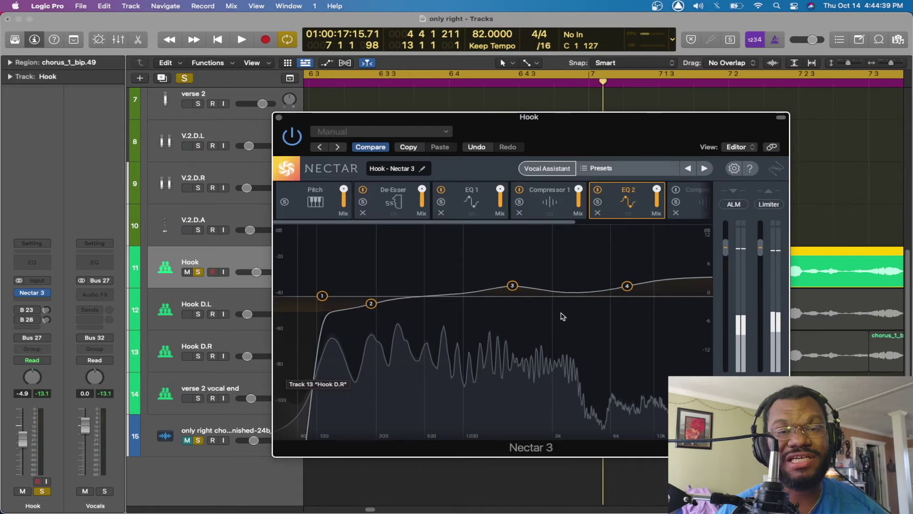
pyautogui.press('space')
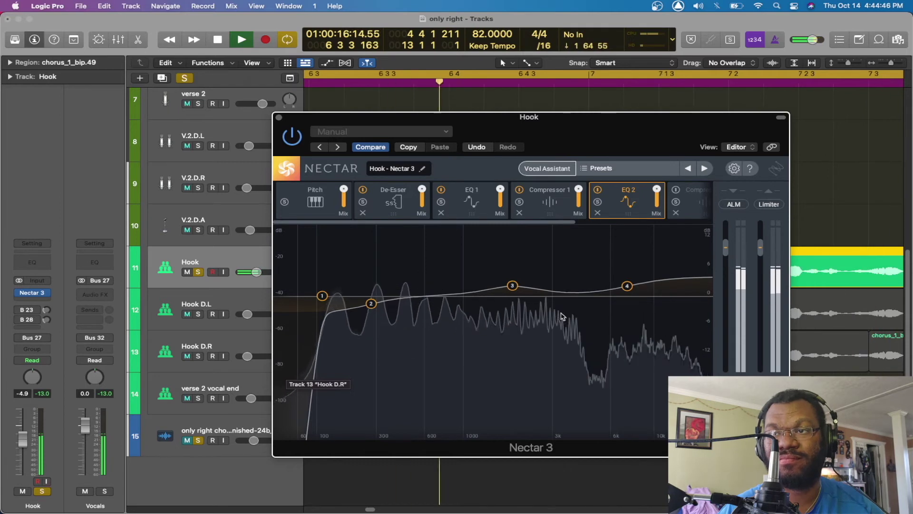
pyautogui.press('space')
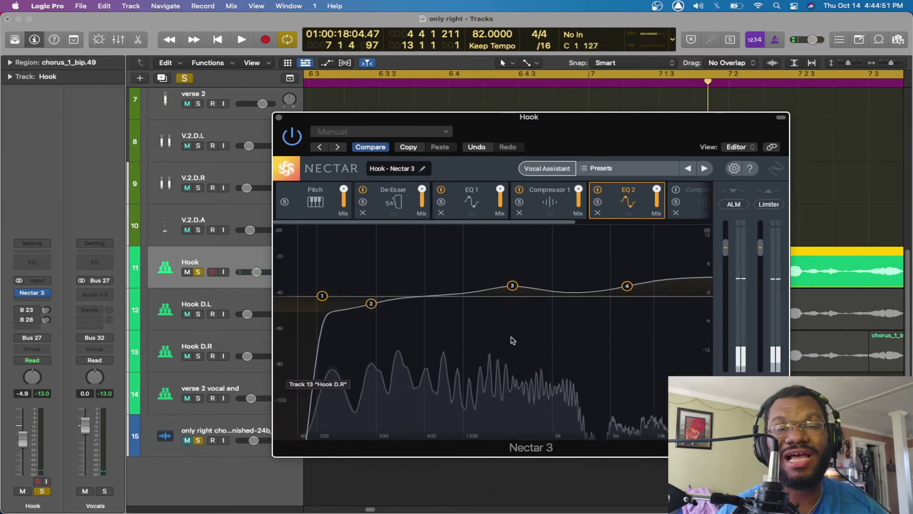
# Step: Enable the Compressor 2 module, review its ratio, release and threshold controls during playback, and close the plug-in editor
pyautogui.moveTo(552, 222); pyautogui.dragTo(648, 221)
pyautogui.click(544, 215)
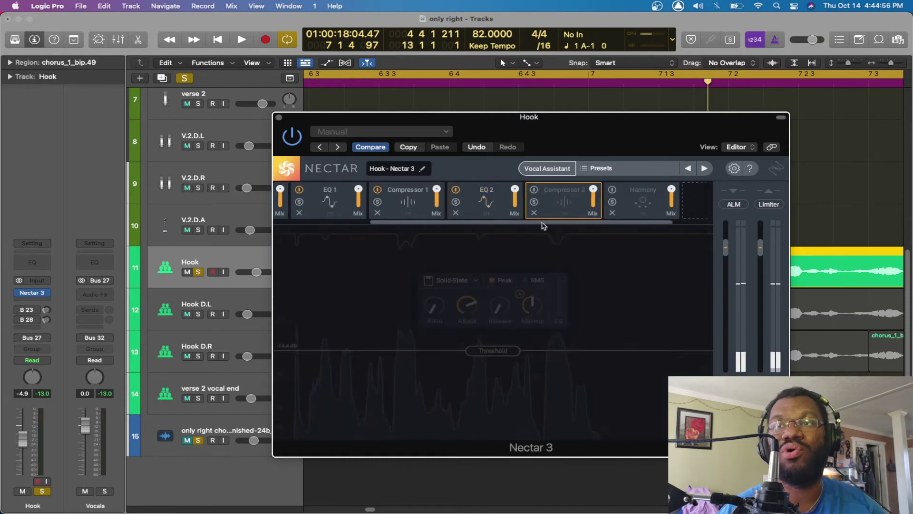
pyautogui.click(534, 191)
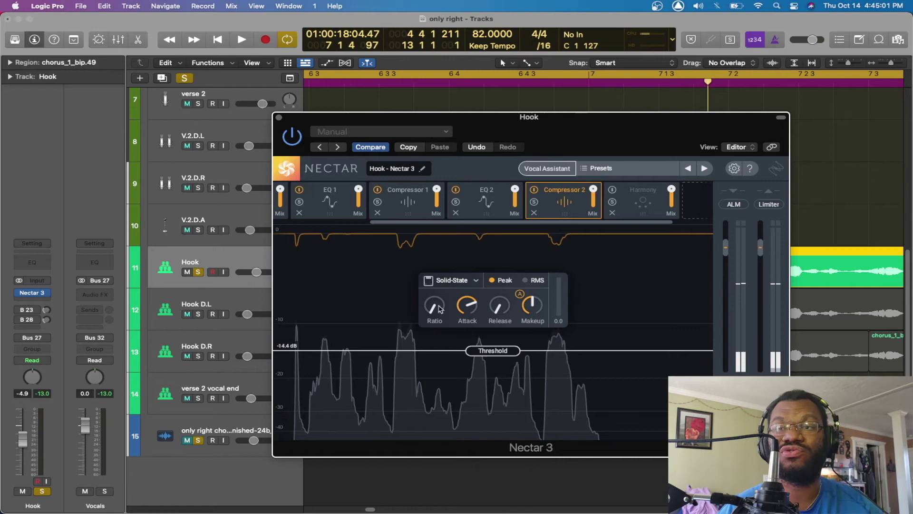
pyautogui.moveTo(441, 309)
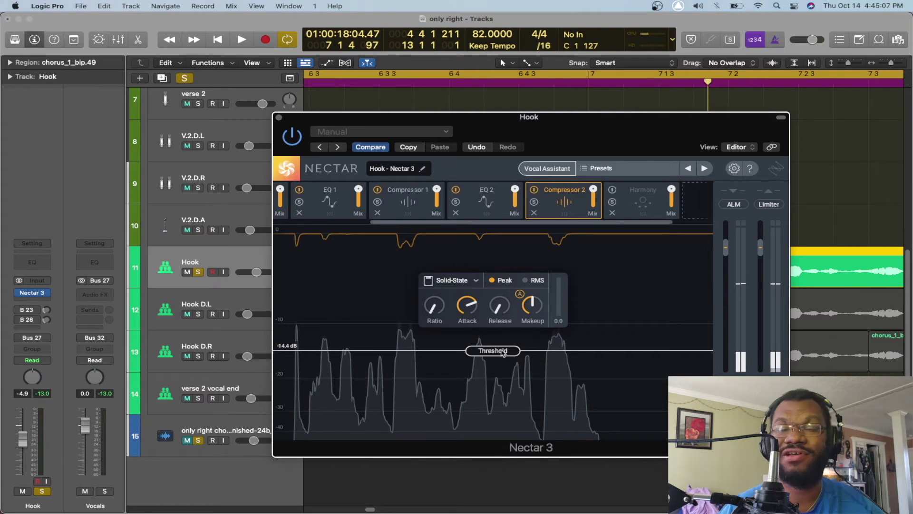
pyautogui.moveTo(514, 312)
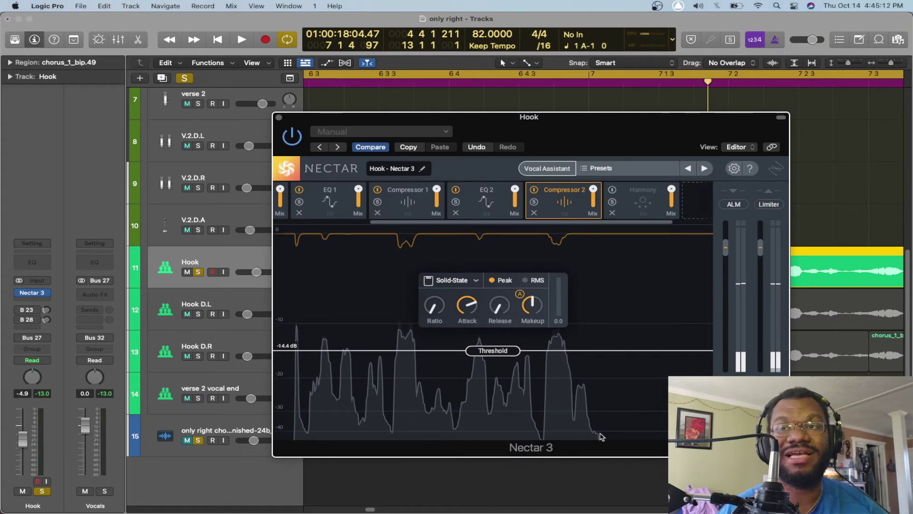
pyautogui.press('space')
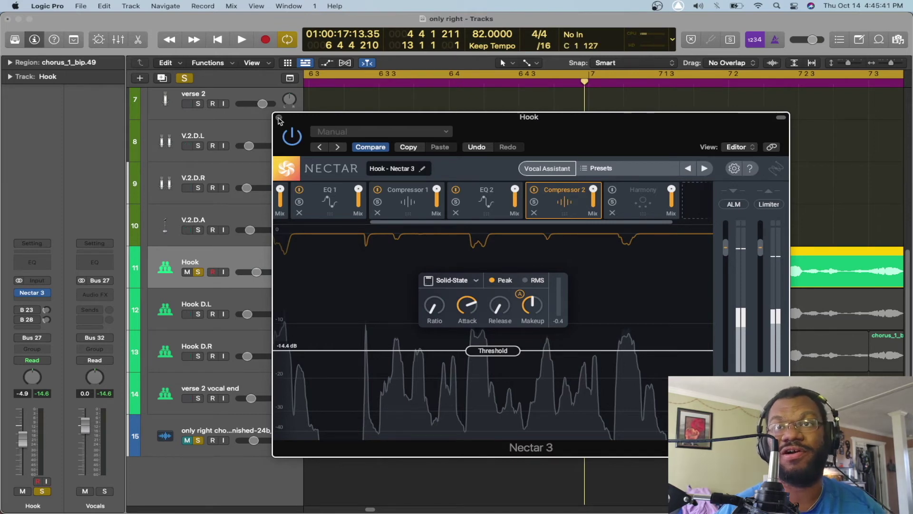
pyautogui.click(279, 118)
# Step: Look at the Hook D.L and Hook D.R tracks at the start of the hook, and reselect the Hook track
pyautogui.hscroll(-10, 383, 271)
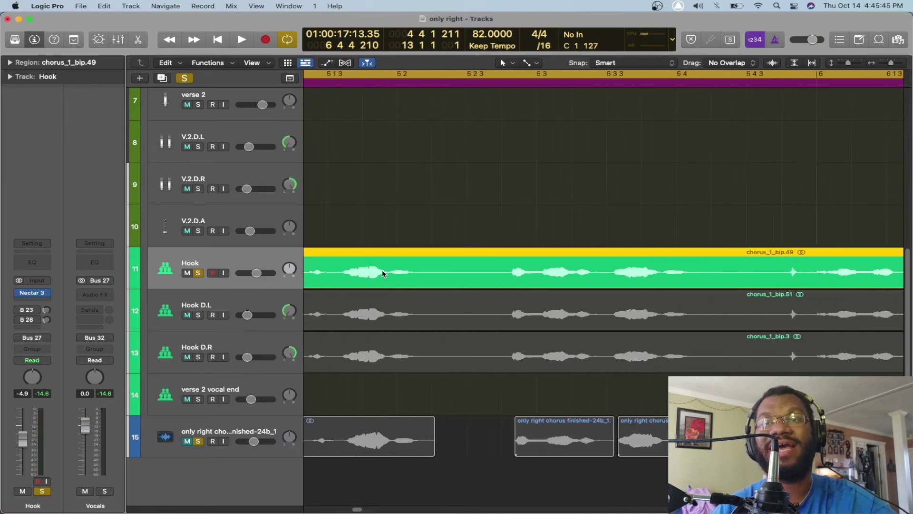
pyautogui.hscroll(-5, 382, 271)
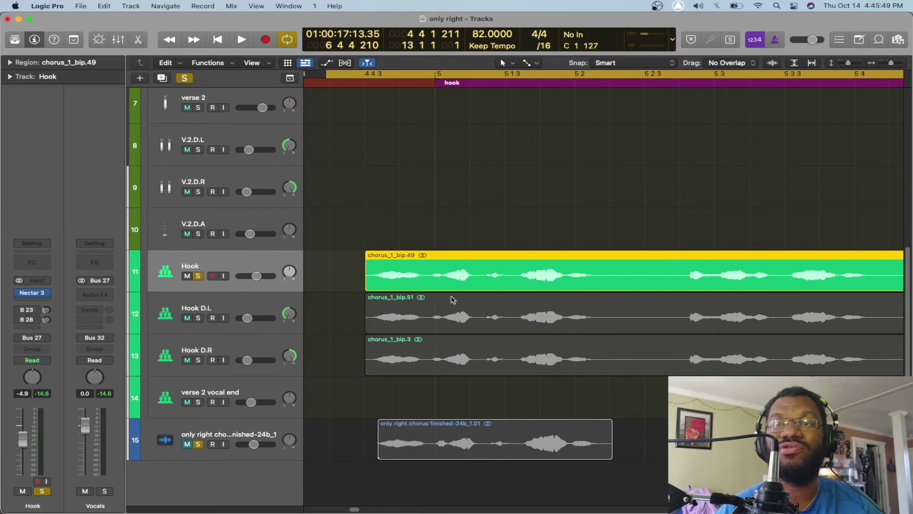
pyautogui.click(232, 307)
pyautogui.press('Down')
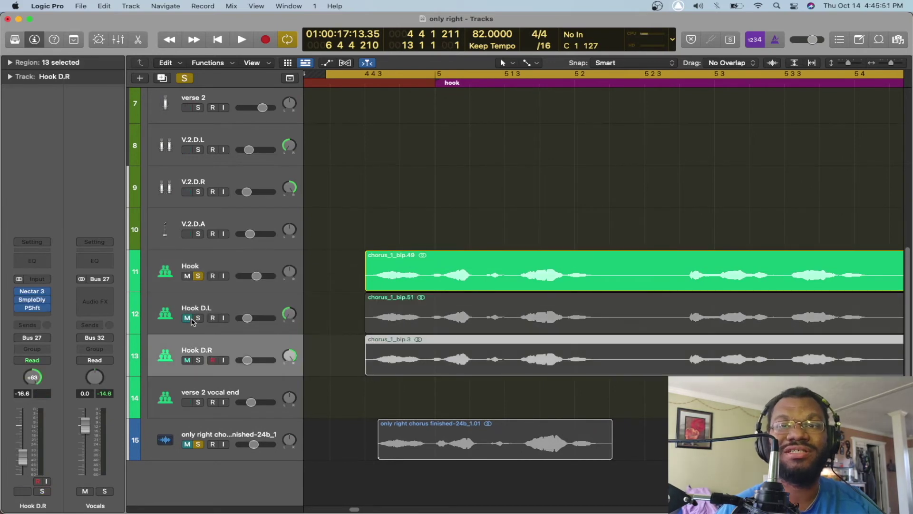
pyautogui.click(387, 284)
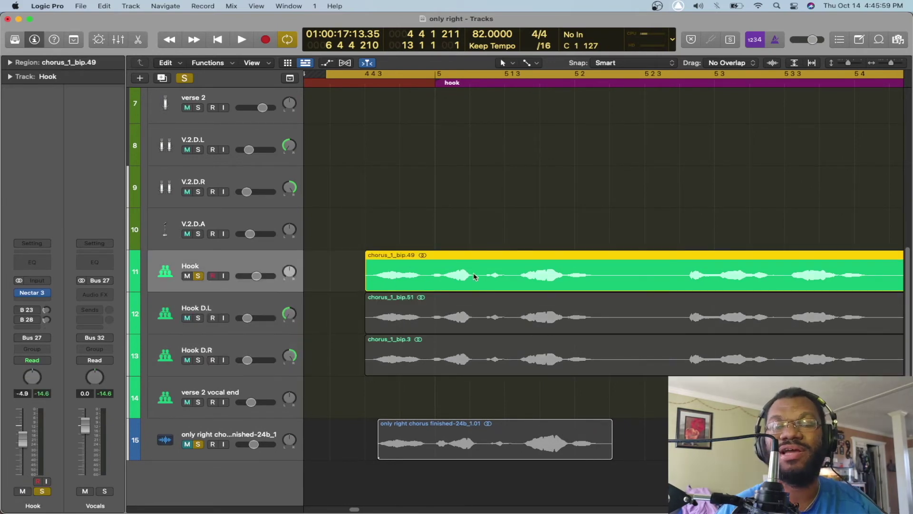
# Step: Enable the Hook track's Bus 23 and Bus 28 sends, and play the vocal after viewing the Bus 28 Space Reverb settings
pyautogui.click(34, 311)
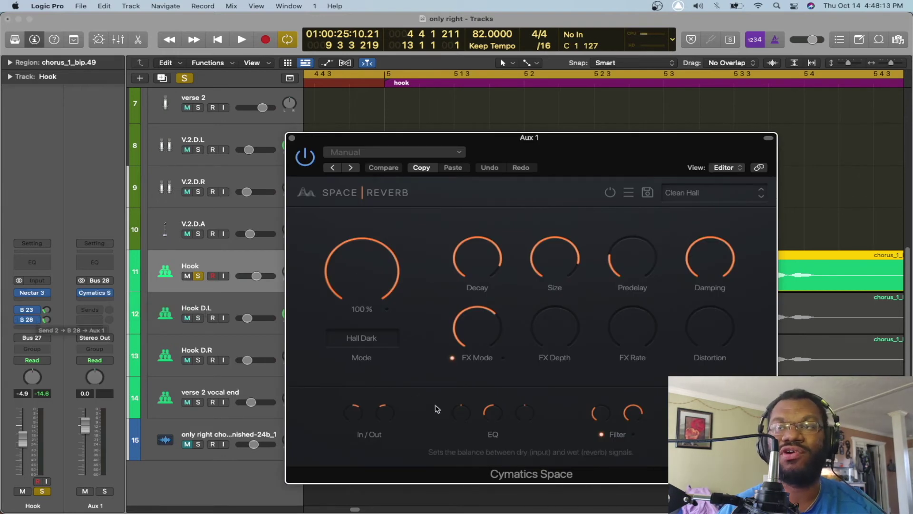
pyautogui.click(292, 139)
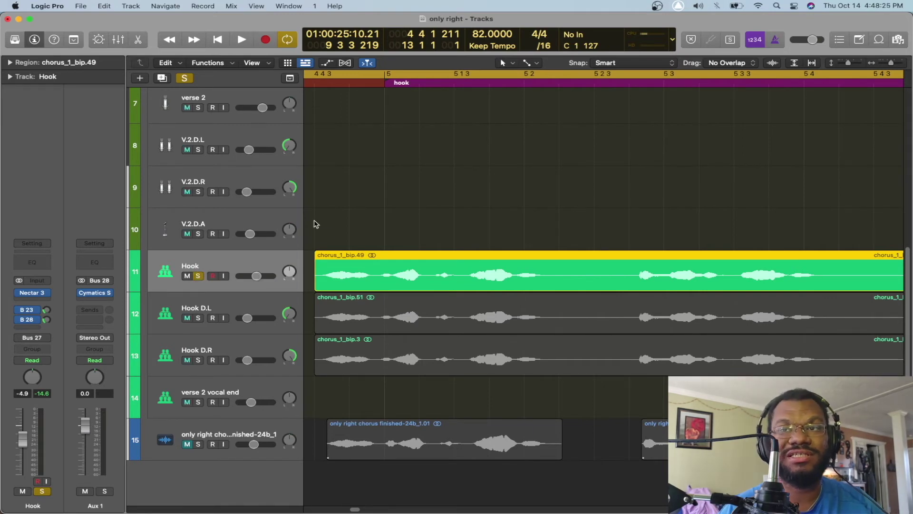
pyautogui.press('space')
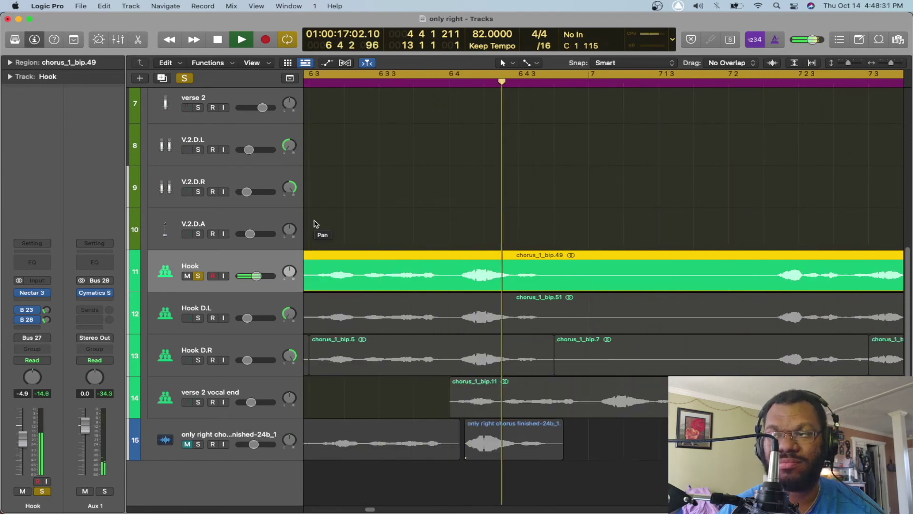
pyautogui.press('space')
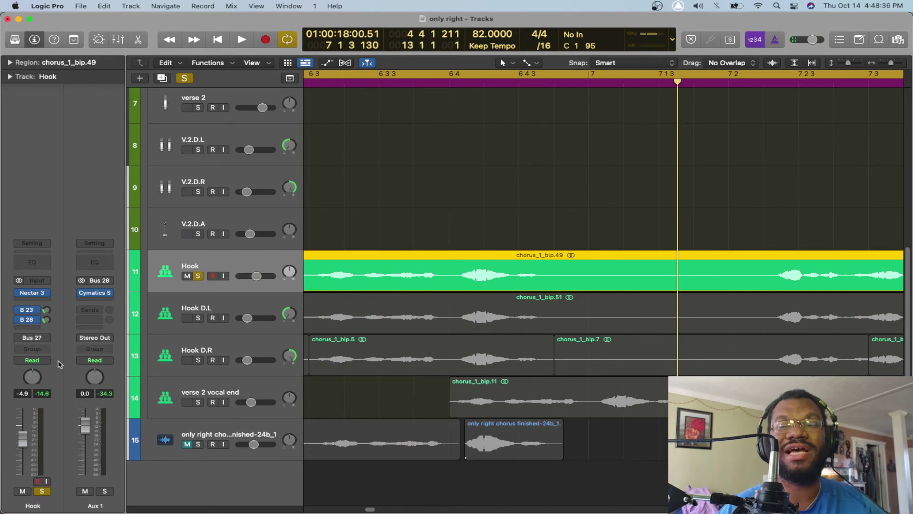
# Step: Solo the Hook D.L and Hook D.R tracks together with the Hook track
pyautogui.click(233, 308)
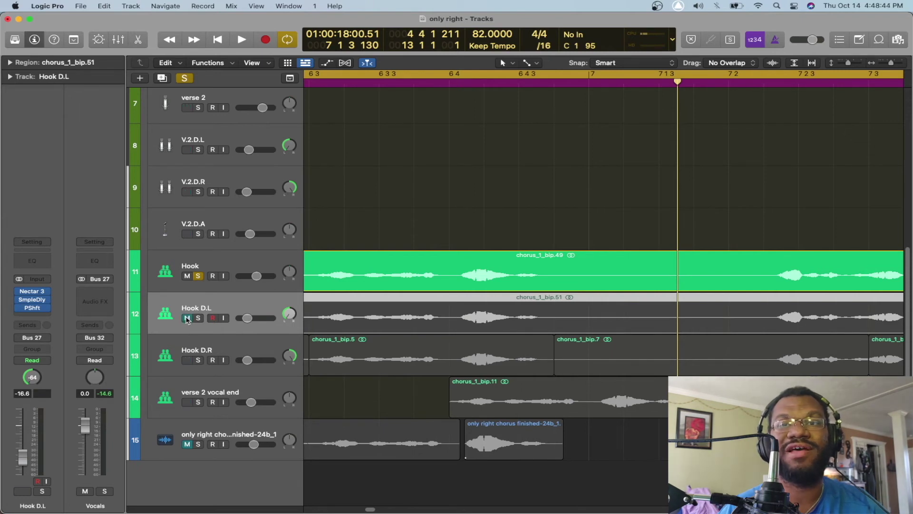
pyautogui.click(198, 318)
pyautogui.click(198, 360)
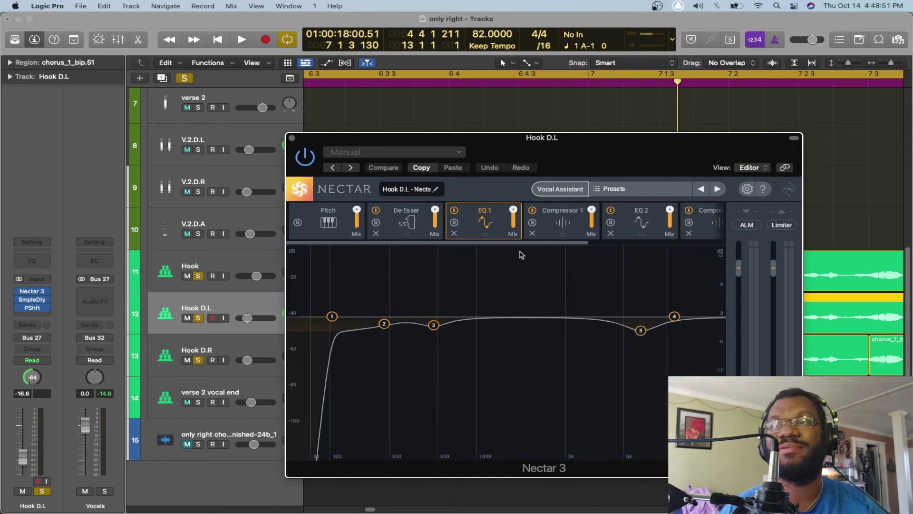
# Step: Review the Compressor 1, EQ 2 and second compressor modules in Hook D.L's Nectar 3, and close its editor
pyautogui.click(551, 219)
pyautogui.click(636, 223)
pyautogui.click(715, 225)
pyautogui.press('super+w')
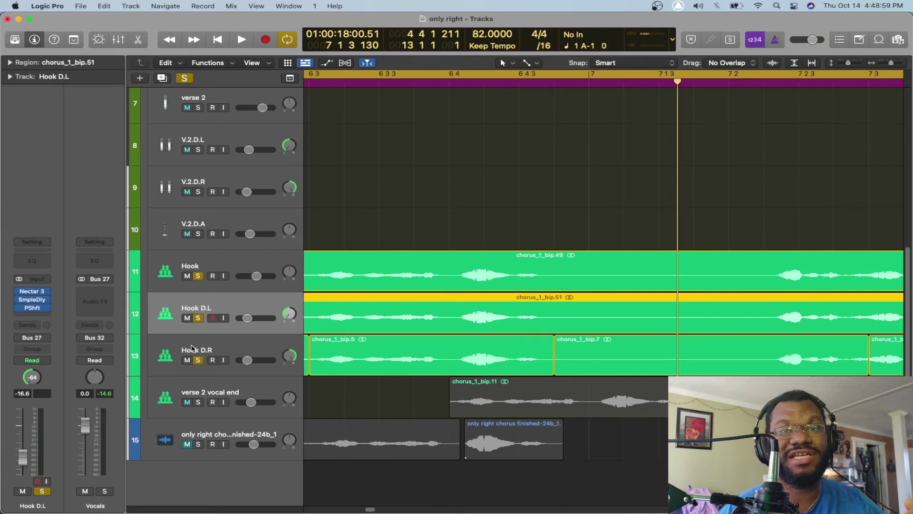
# Step: Review the settings of the Sample Delay and Pitch Shifter plug-ins on the Hook D.L track
pyautogui.click(33, 300)
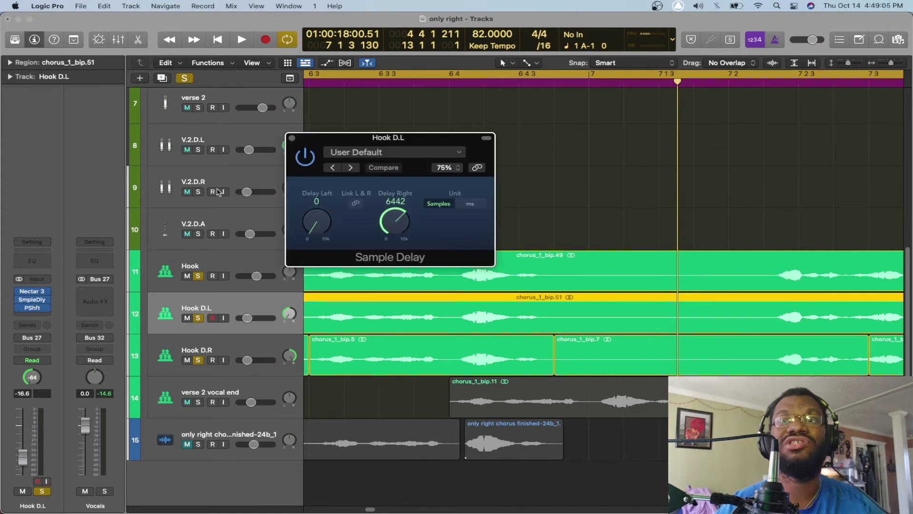
pyautogui.click(292, 138)
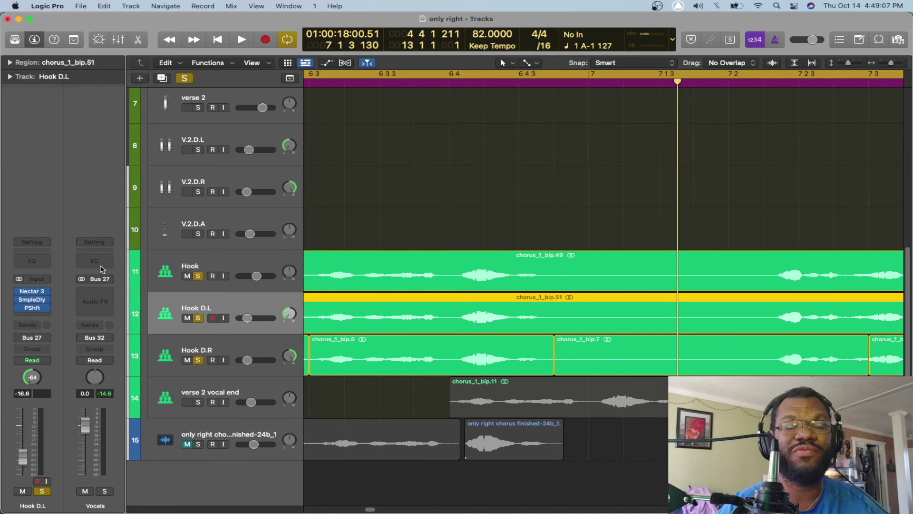
pyautogui.click(33, 308)
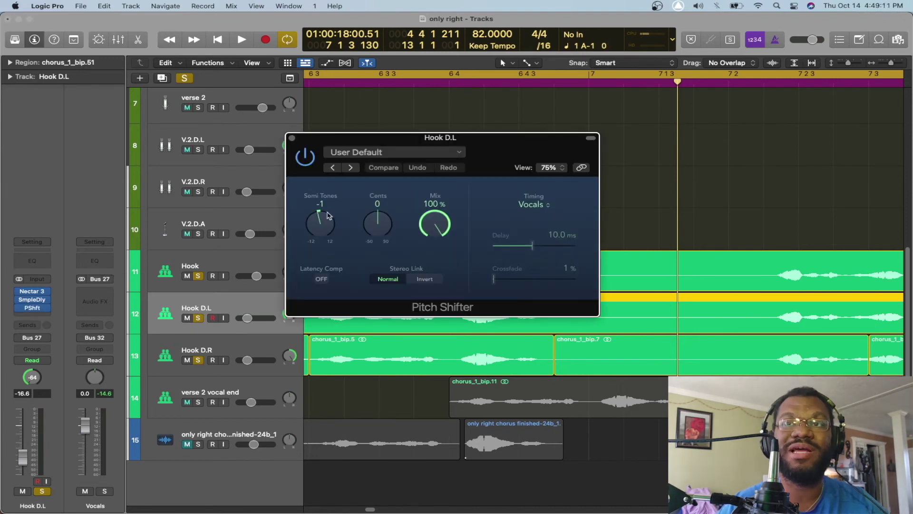
pyautogui.click(292, 139)
# Step: Turn off solo on the Hook track and play only the Hook D.L and Hook D.R doubles
pyautogui.click(197, 276)
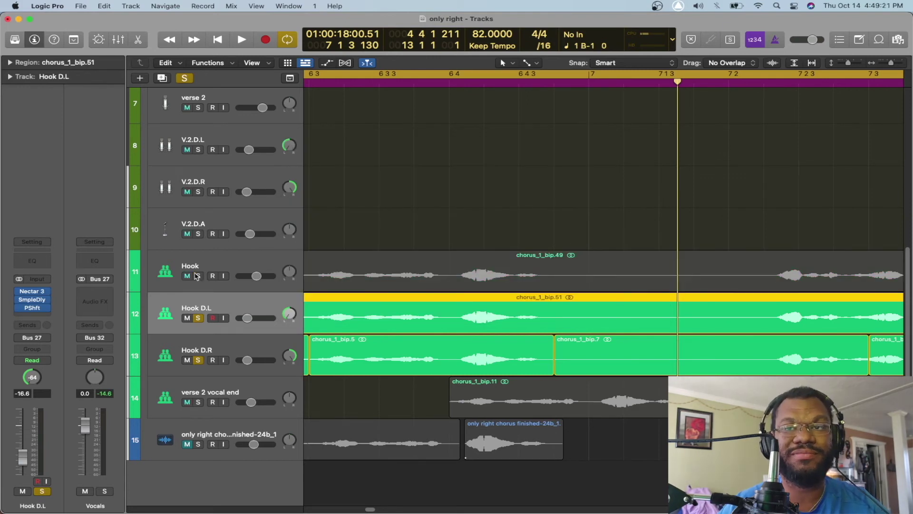
pyautogui.press('space')
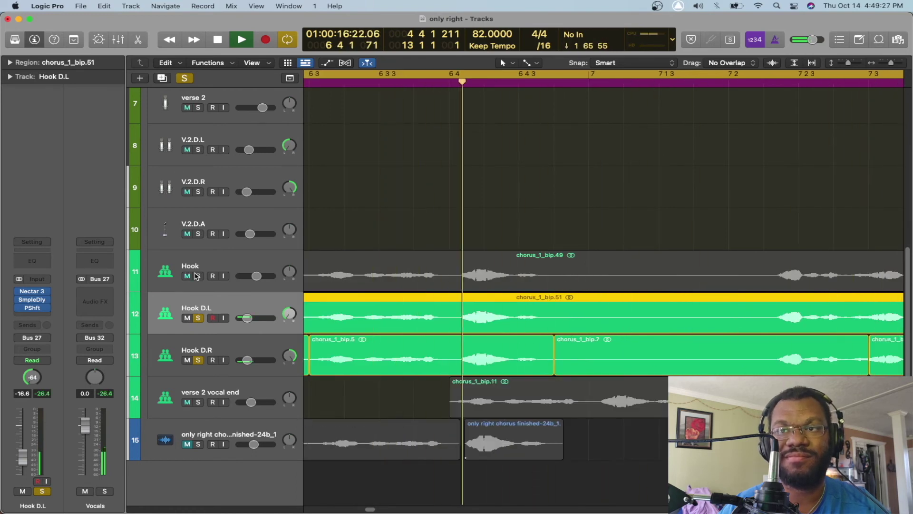
pyautogui.press('space')
# Step: Turn off solo on the Hook D.L and Hook D.R tracks, and mute the verse 2 vocal end track
pyautogui.click(197, 318)
pyautogui.click(198, 360)
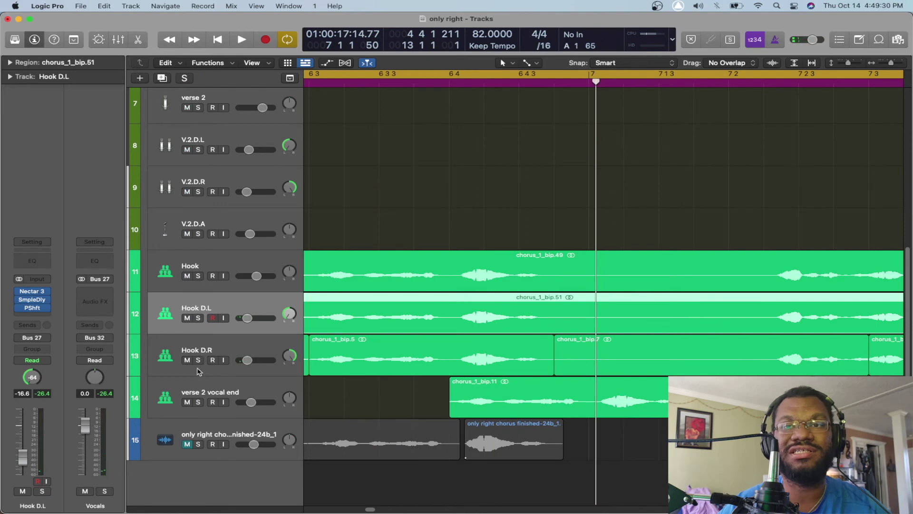
pyautogui.click(189, 403)
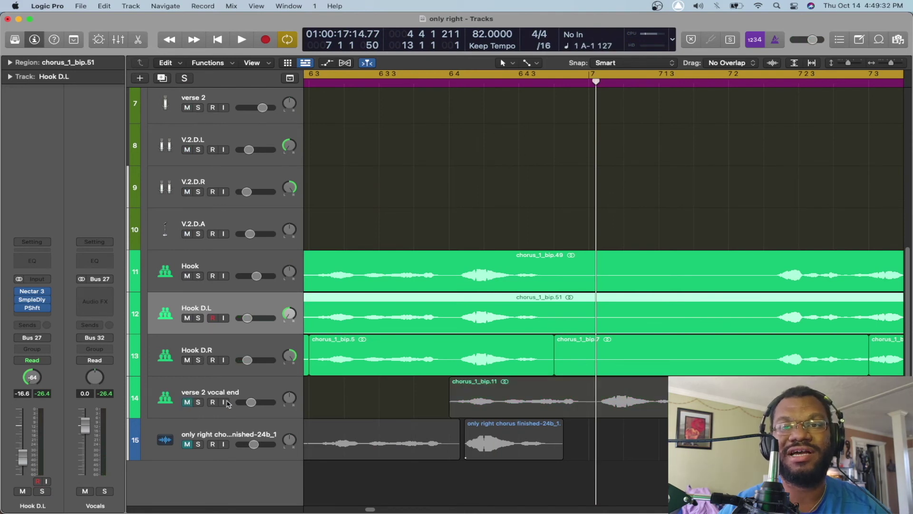
# Step: Play the hook with the verse 2 vocal end track muted, stop playback and unmute that track
pyautogui.press('space')
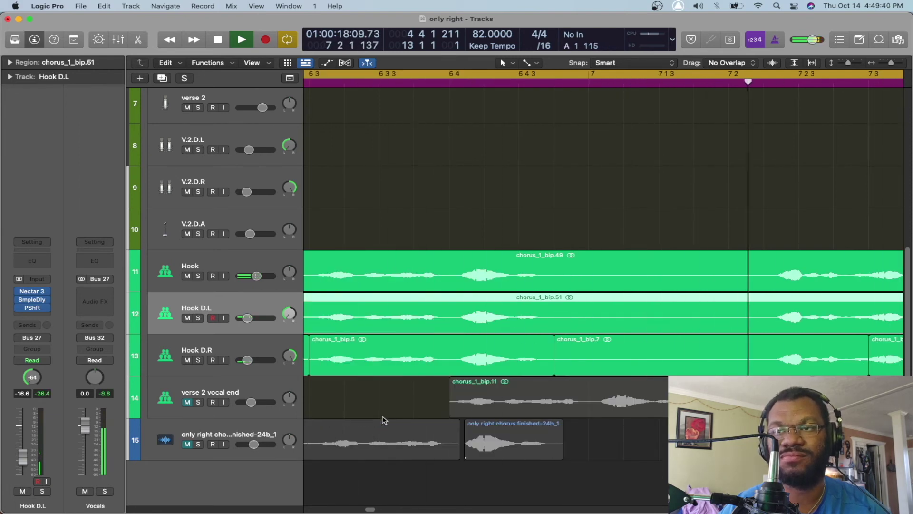
pyautogui.press('space')
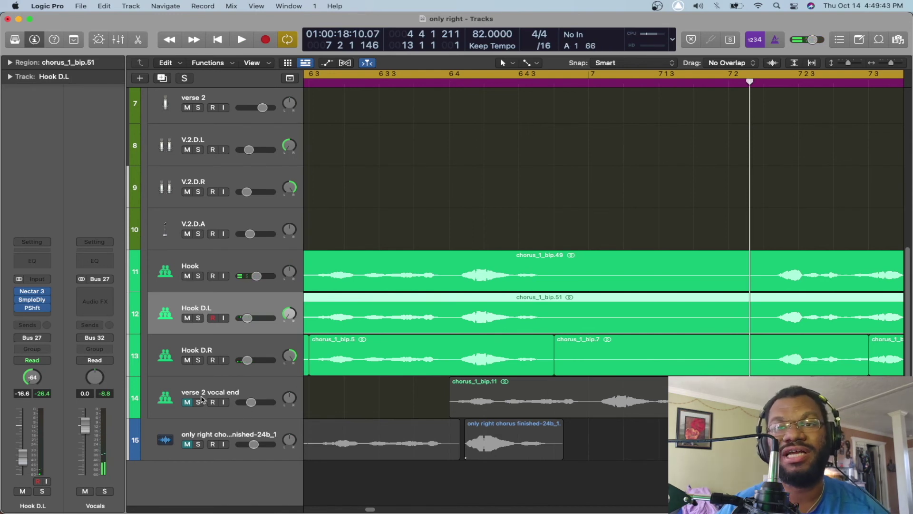
pyautogui.click(188, 402)
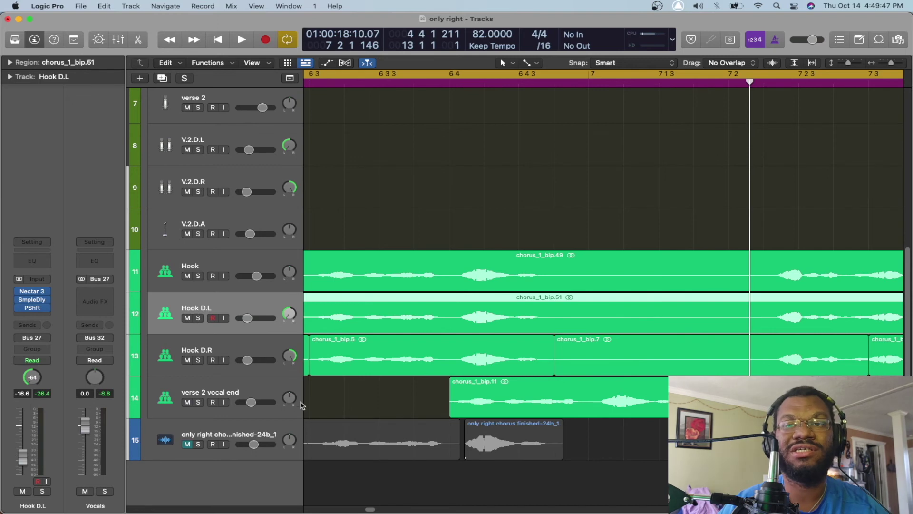
# Step: Review the Endless Smile plug-in's intensity and mode settings on the verse 2 vocal end track, and close its editor
pyautogui.click(226, 390)
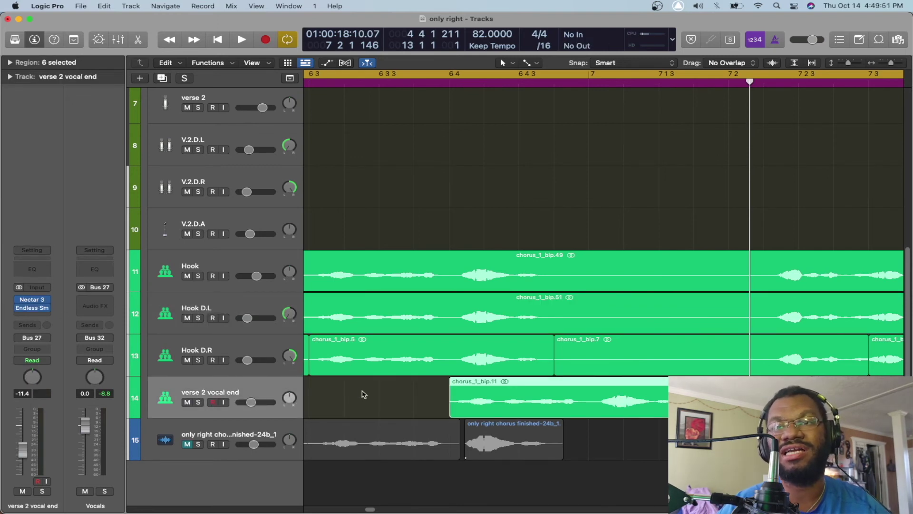
pyautogui.press('super+Left')
pyautogui.press('super+Left')
pyautogui.press('super+Left')
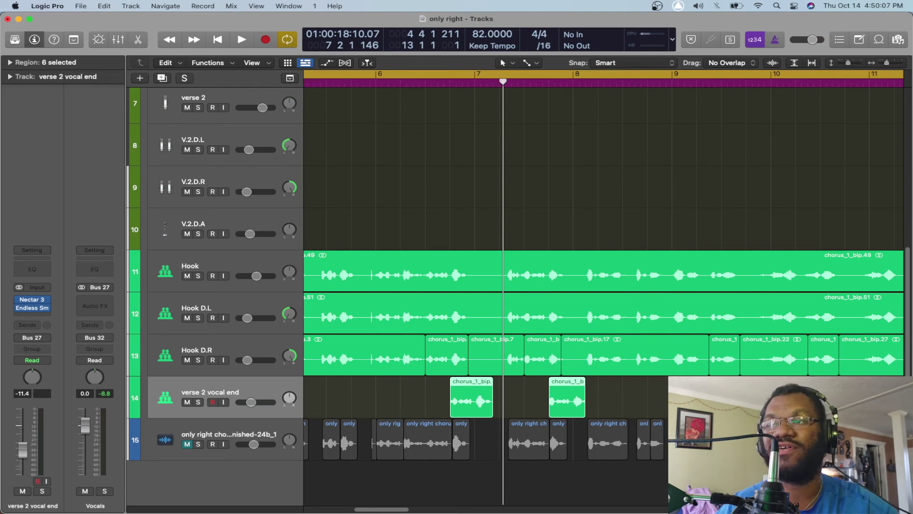
pyautogui.hscroll(-3, 605, 295)
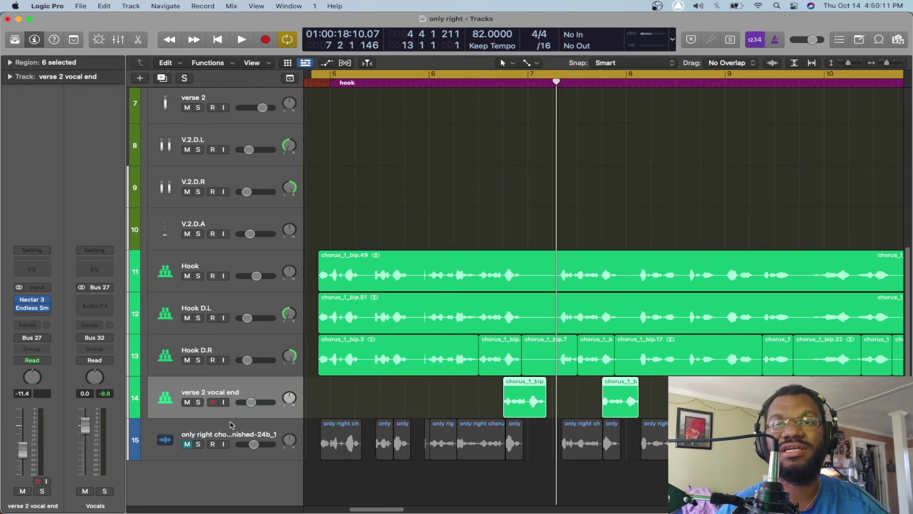
pyautogui.click(33, 309)
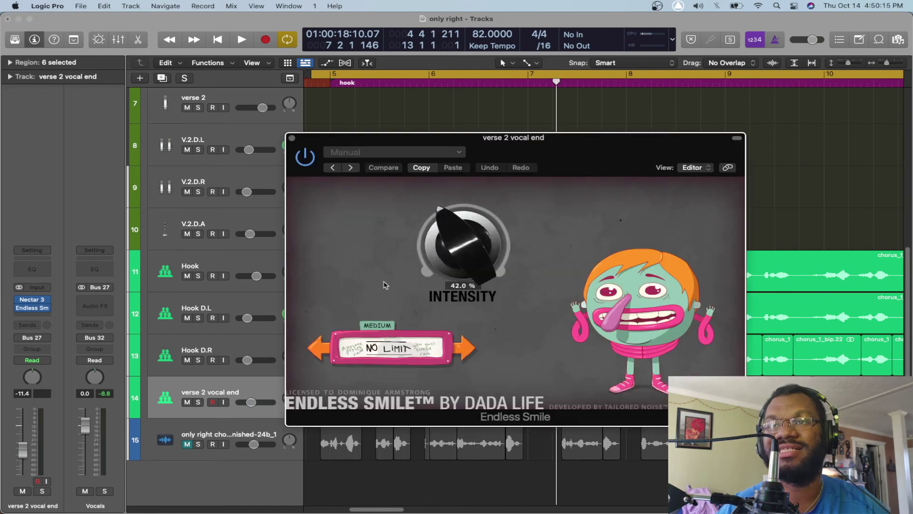
pyautogui.press('super+w')
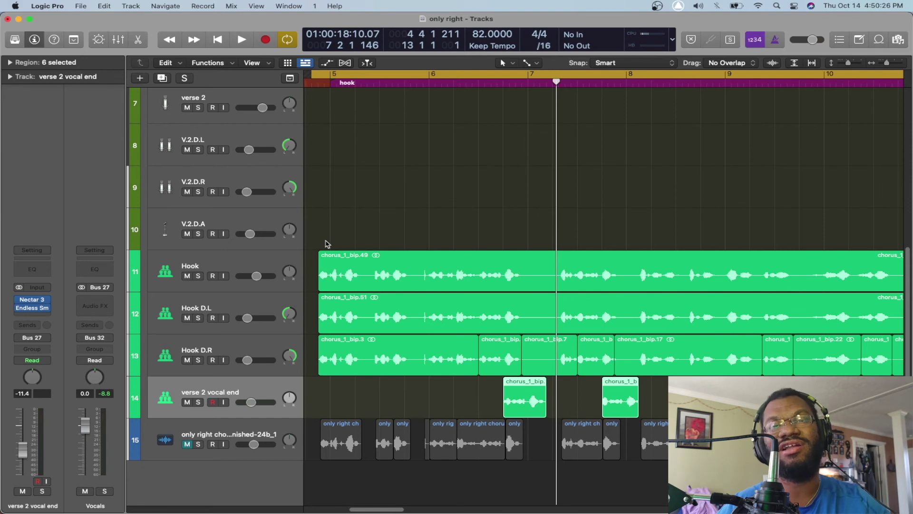
# Step: Play only the Hook, Hook D.L, Hook D.R and verse 2 vocal end tracks in solo, and turn their solo off
pyautogui.moveTo(199, 277); pyautogui.dragTo(197, 403)
pyautogui.press('space')
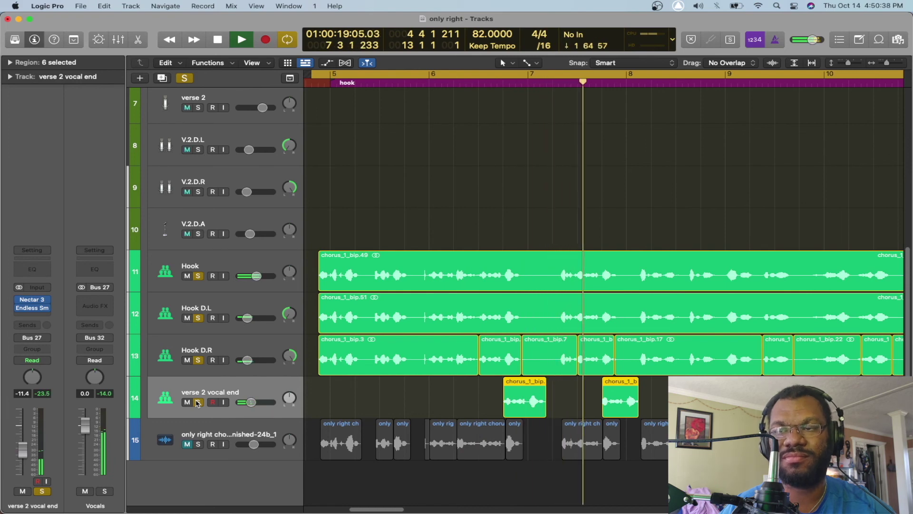
pyautogui.press('space')
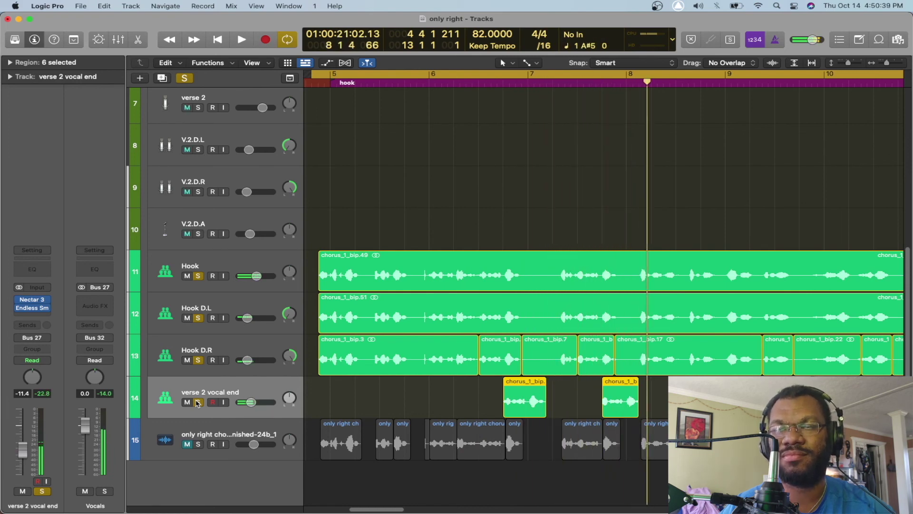
pyautogui.moveTo(197, 276); pyautogui.dragTo(198, 404)
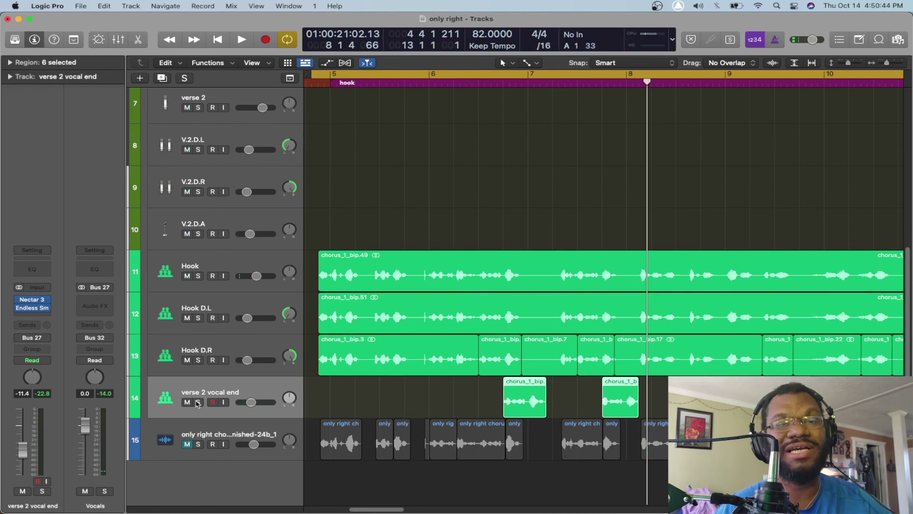